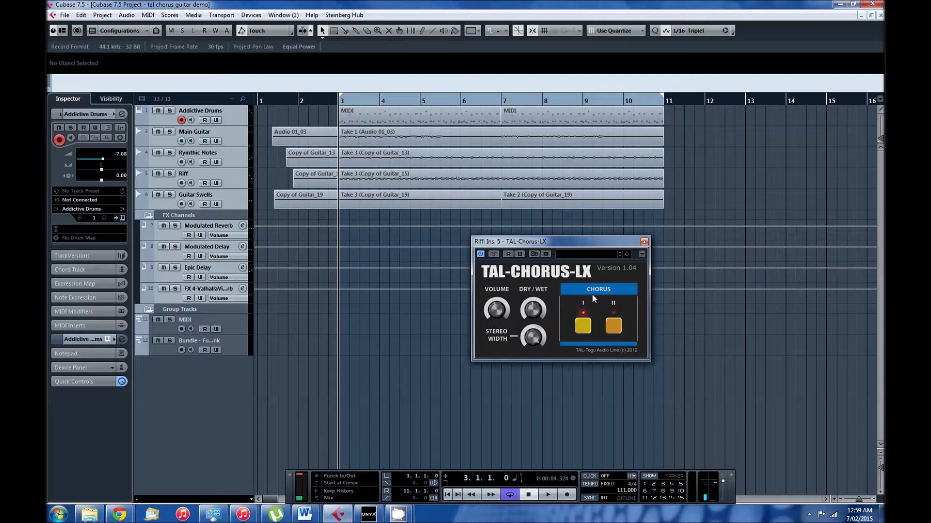
Step: Play the full arrangement over the loop range from bar 3, and stop playback
key("space")
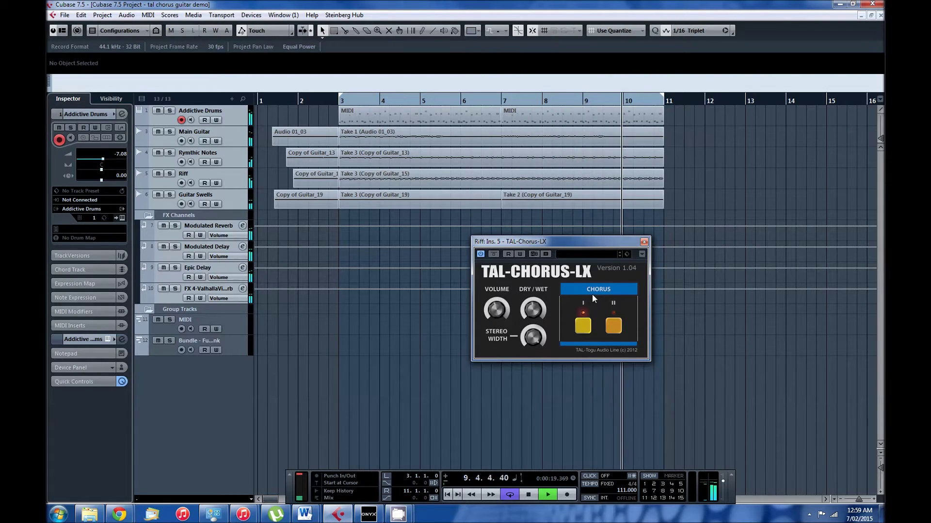
left_click(376, 517)
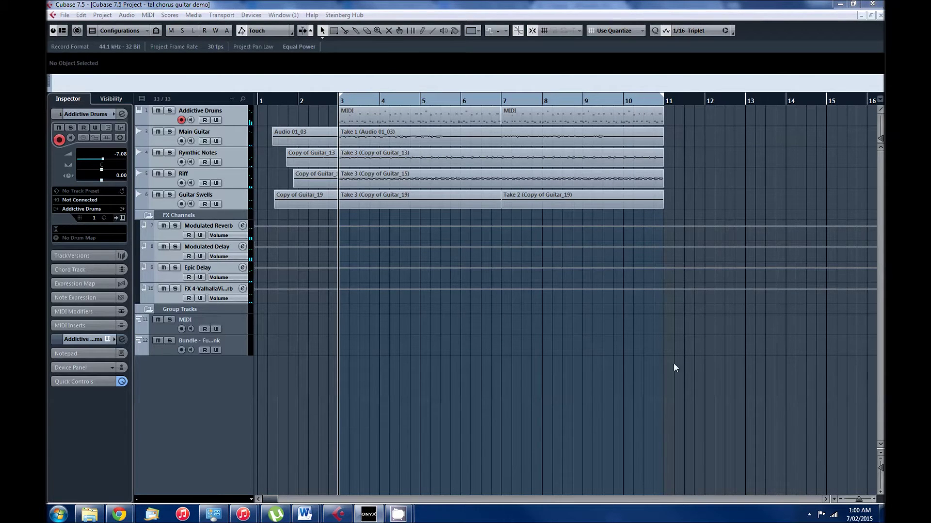
left_click(632, 379)
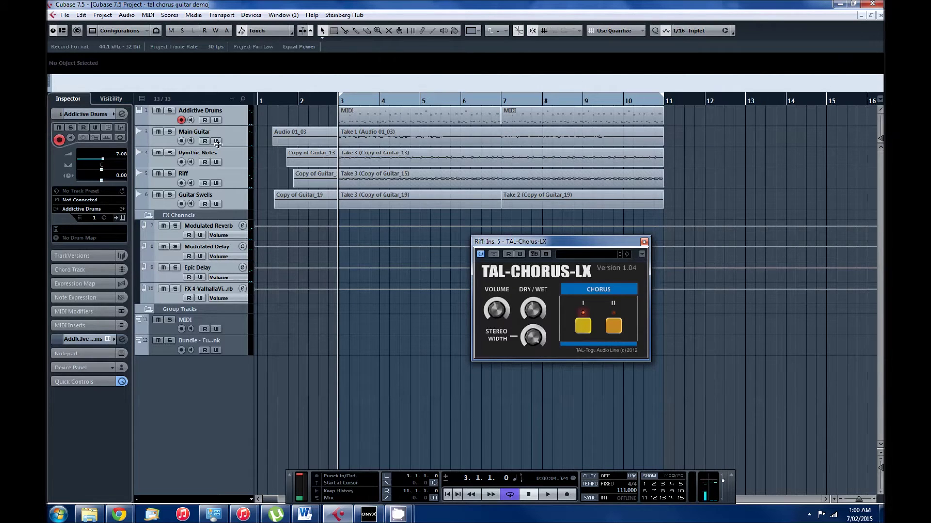
Step: Open the Main Guitar track's TAL-Chorus-LX insert and close the Riff track's chorus window
left_click(238, 135)
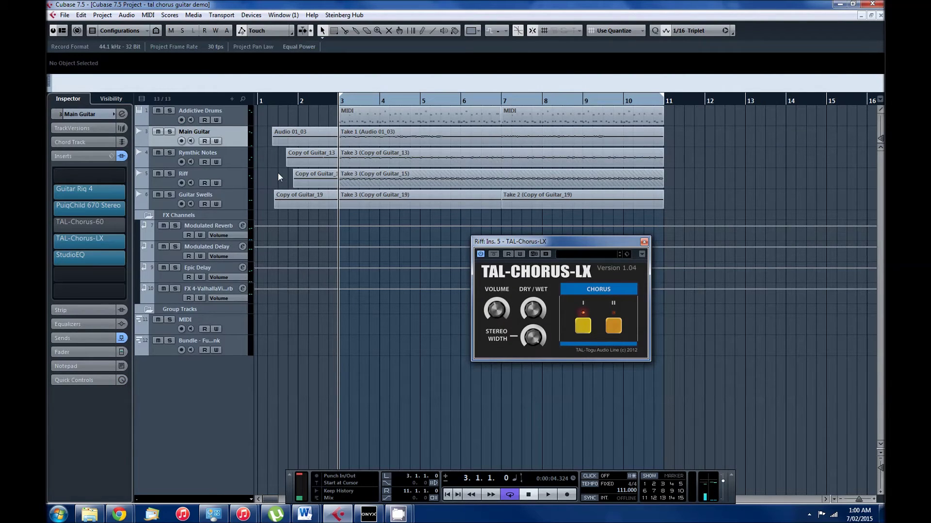
left_click(91, 240)
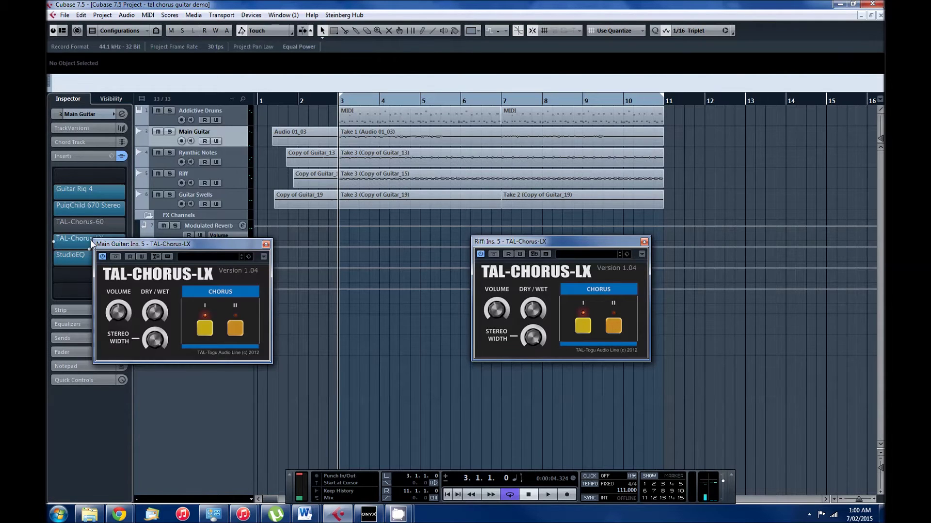
left_click_drag(173, 249, 177, 234)
left_click(644, 242)
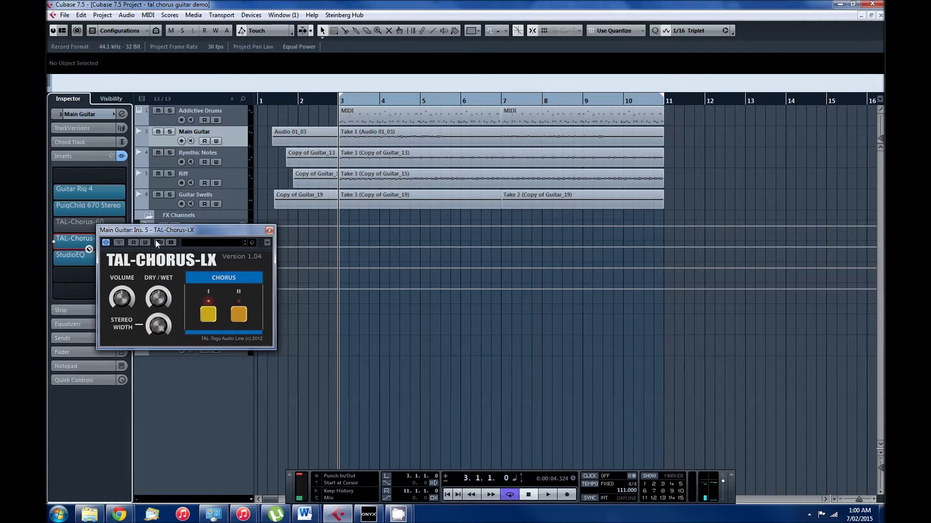
Step: Solo the Main Guitar, compare its playback with TAL-Chorus-LX bypassed and active, and unsolo the track
left_click(169, 132)
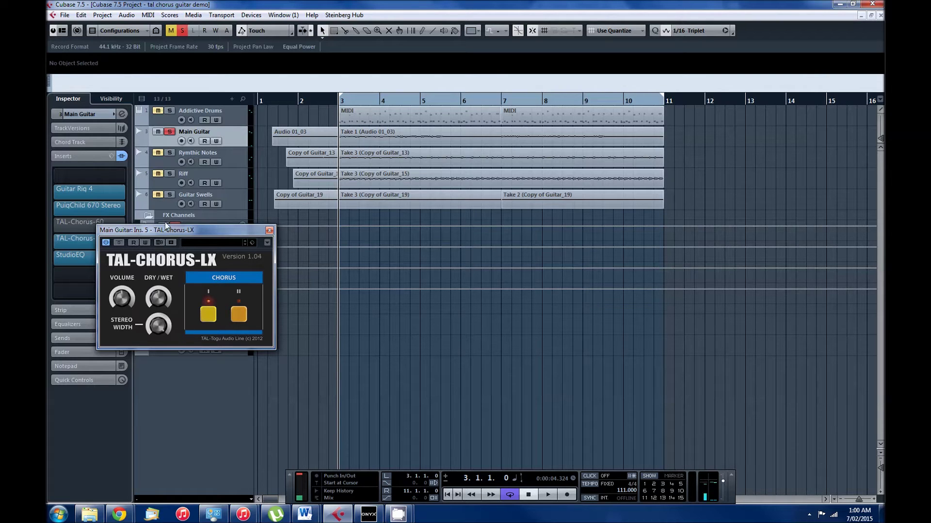
left_click(119, 242)
key("space")
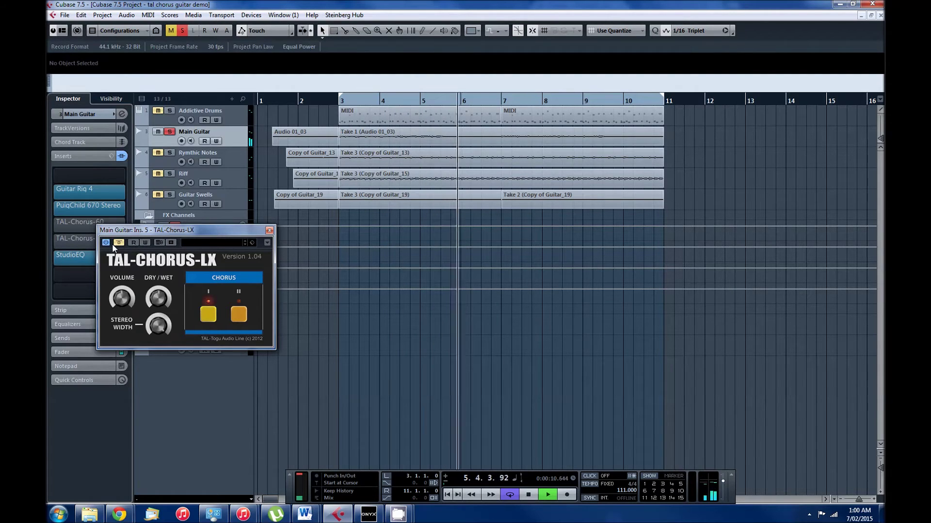
left_click(117, 244)
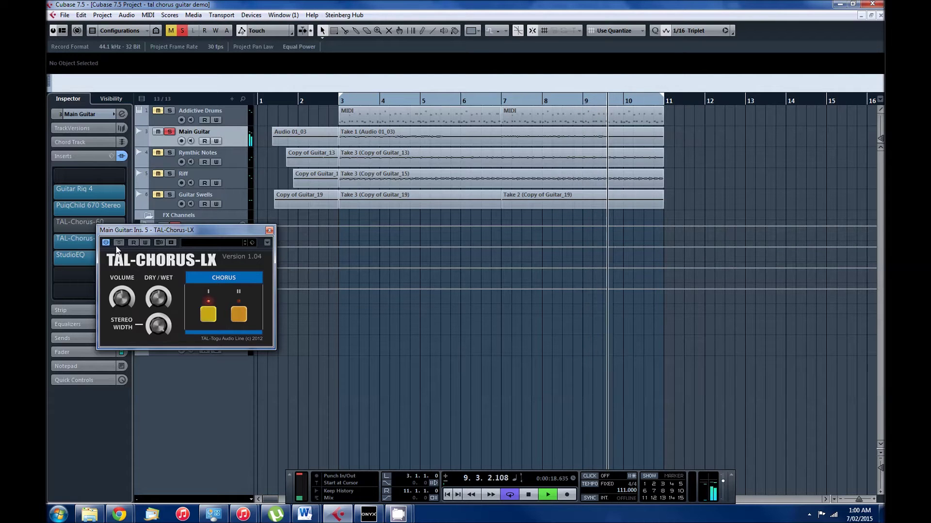
key("space")
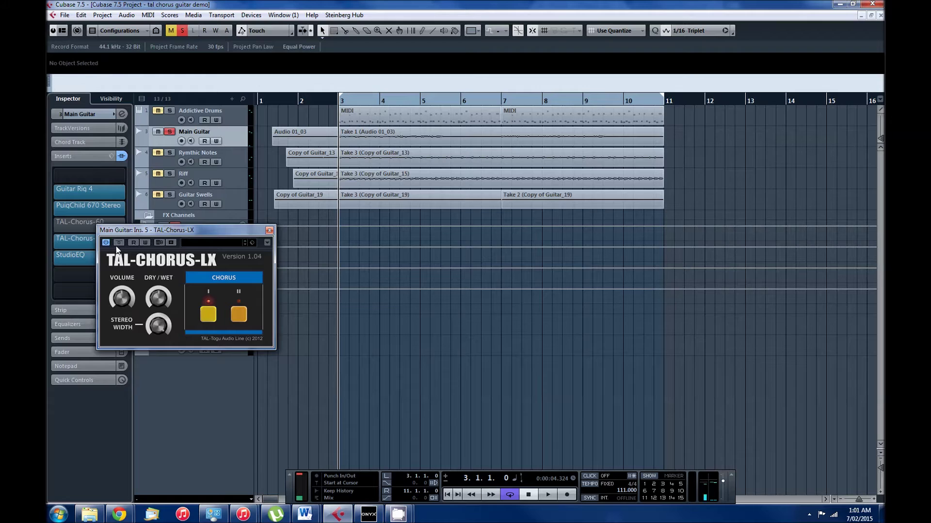
left_click(170, 132)
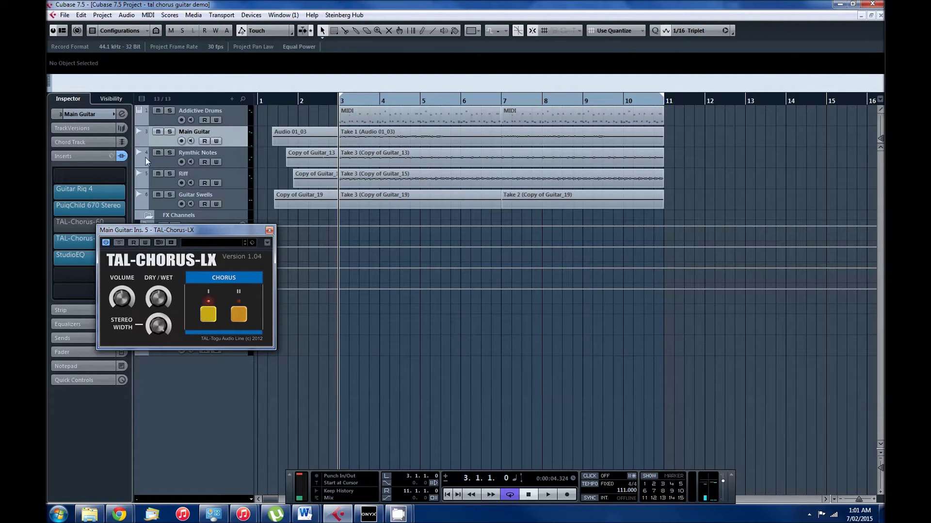
Step: Solo the Rymthic Notes track and open its TAL-Chorus-LX insert
left_click(242, 163)
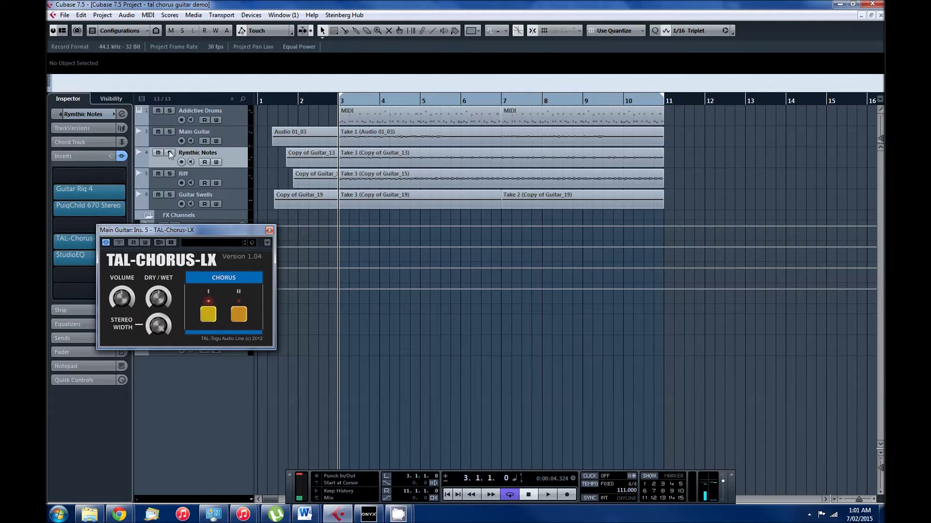
left_click(241, 175)
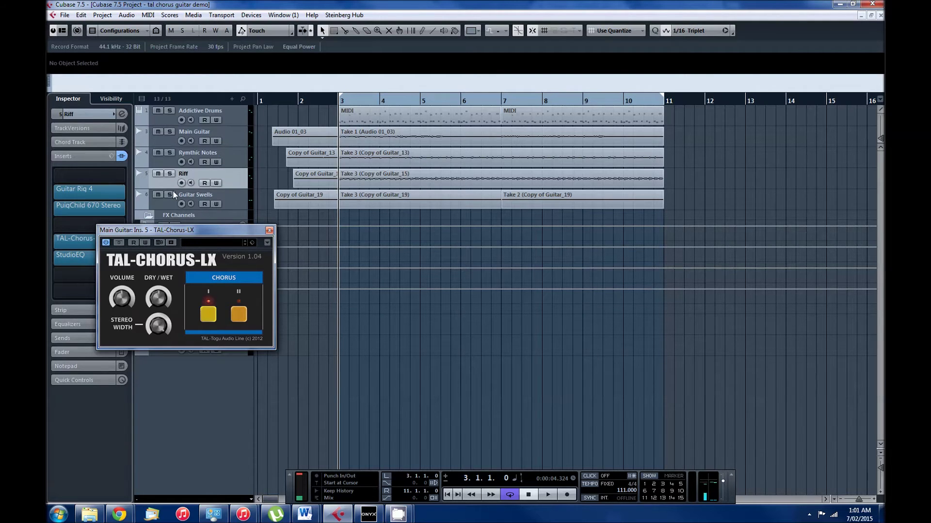
left_click(169, 153)
left_click(235, 154)
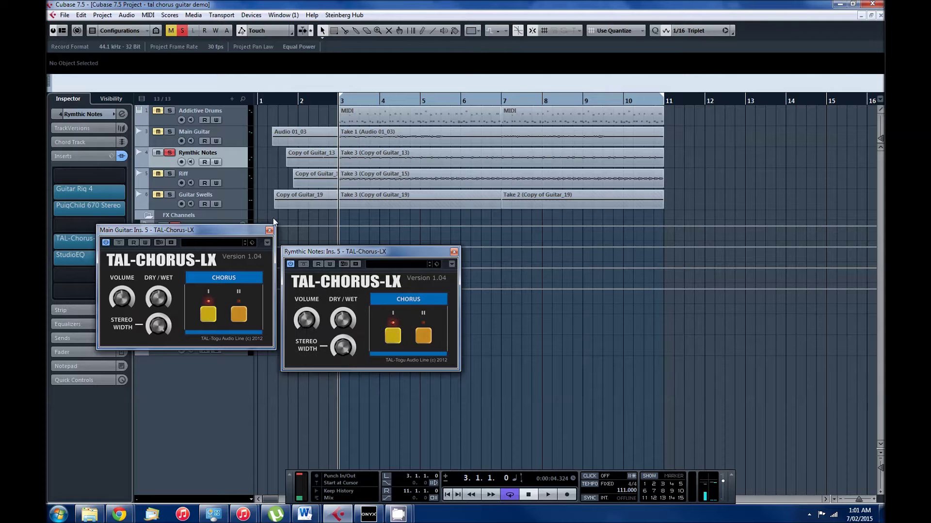
Step: Replace the Main Guitar chorus window with the Rymthic Notes, Riff and Modulated Delay ones, and view the delay channel's NastyDLAmkII
left_click(269, 230)
left_click_drag(329, 253, 333, 230)
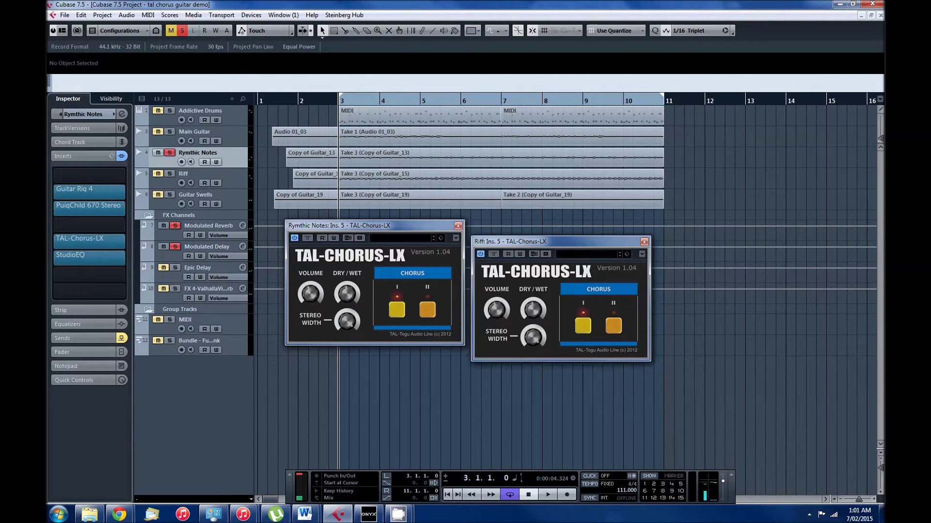
left_click_drag(521, 245, 526, 231)
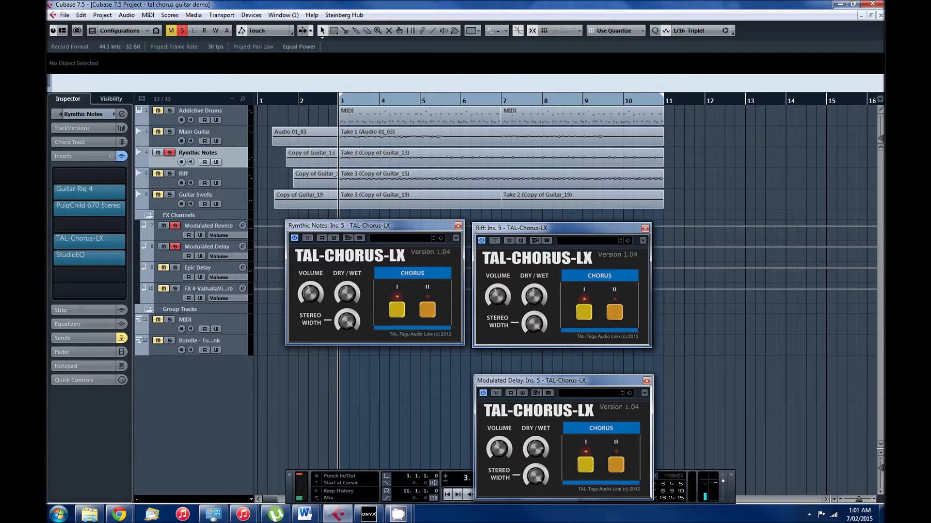
left_click_drag(427, 343, 424, 58)
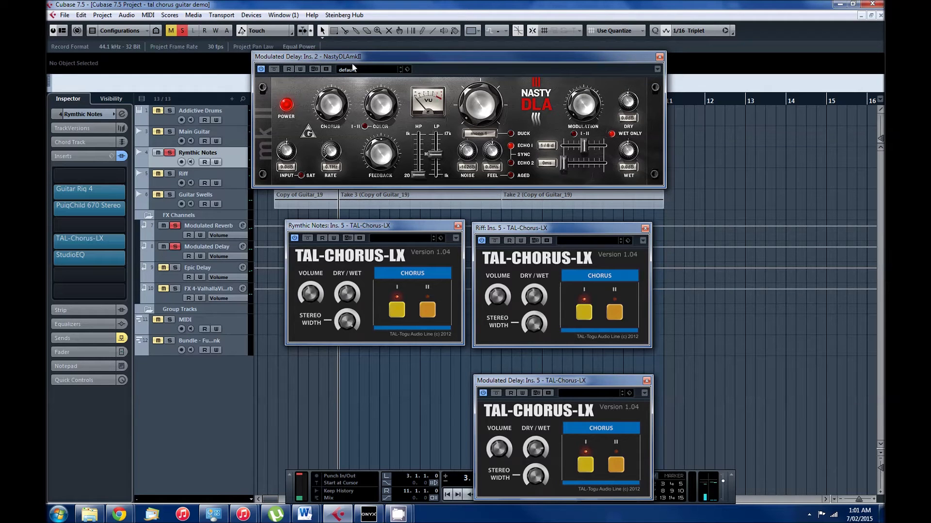
left_click(659, 57)
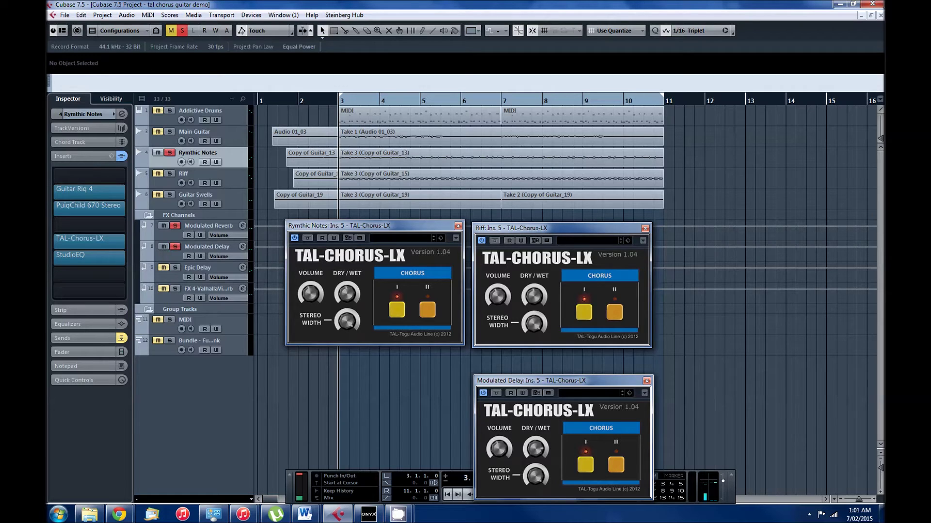
Step: Bypass all three open TAL-Chorus-LX instances and play the Rymthic Notes track, briefly soloing Riff with it
left_click(307, 239)
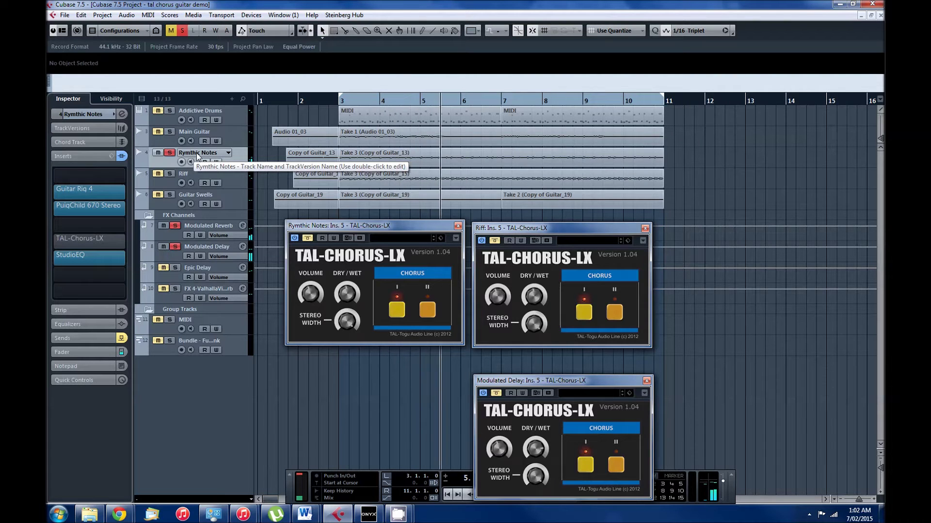
left_click(173, 176)
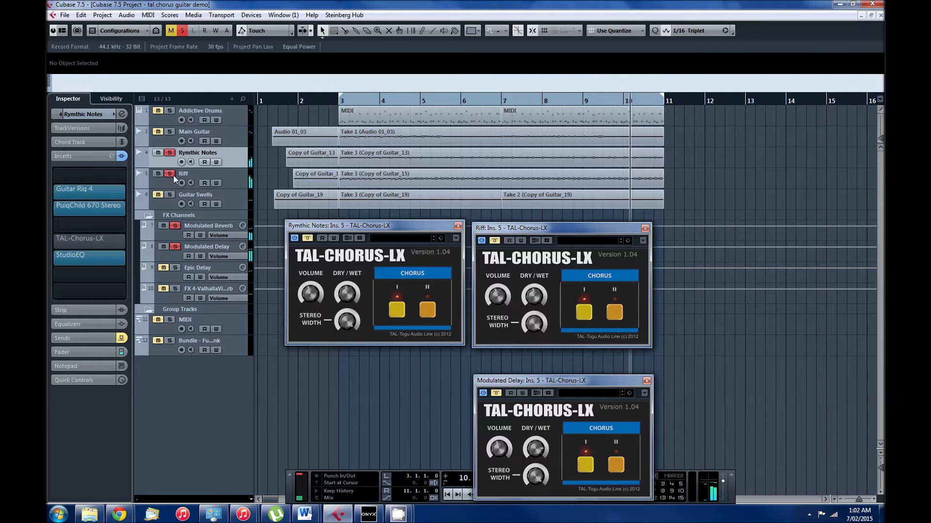
key("space")
left_click(170, 174)
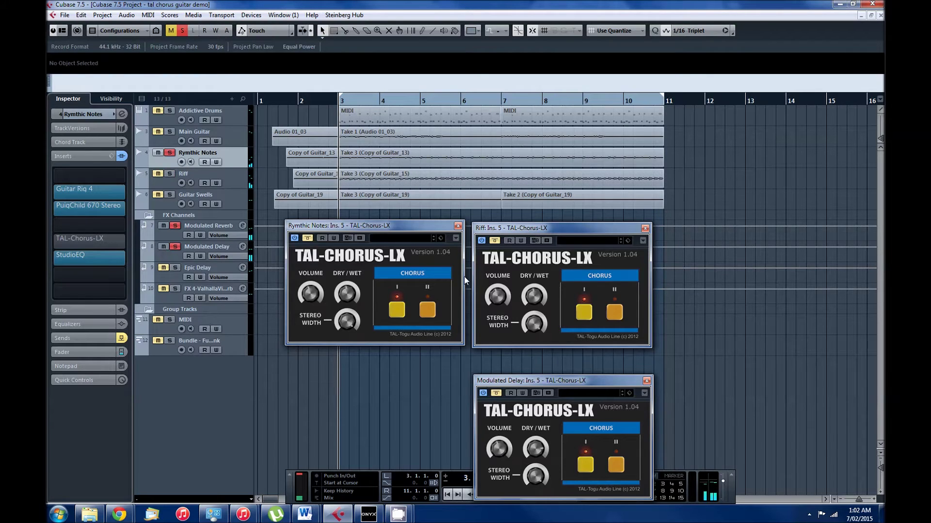
Step: Play Rymthic Notes with the Modulated Delay chorus reactivated, comparing the track's own chorus active and bypassed
left_click_drag(500, 381, 501, 362)
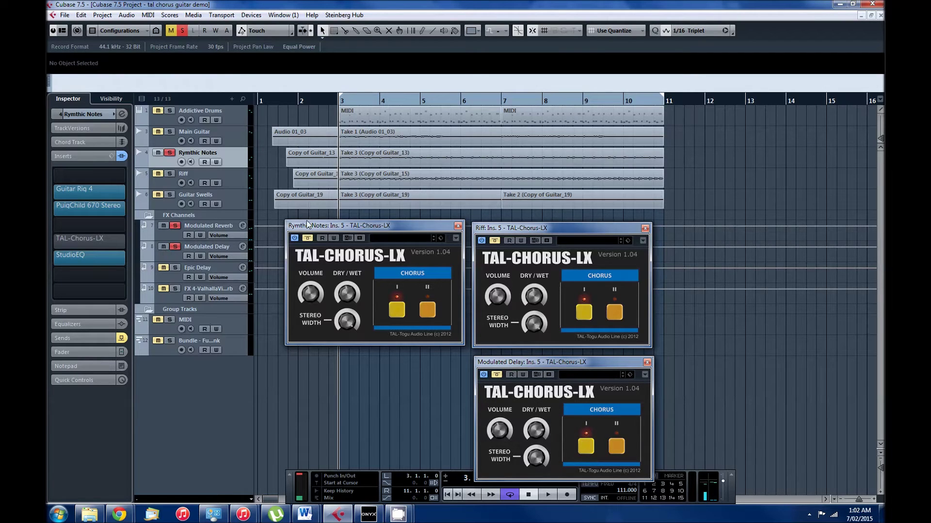
key("space")
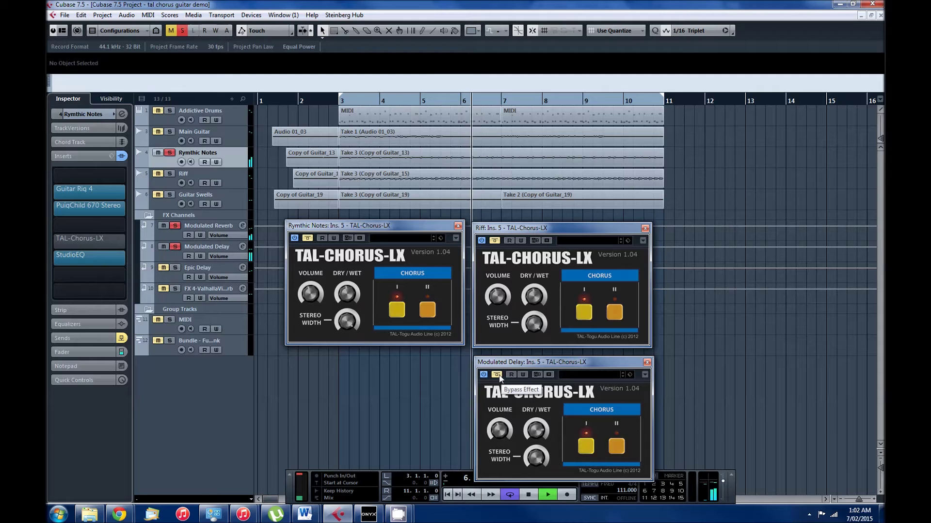
left_click(498, 375)
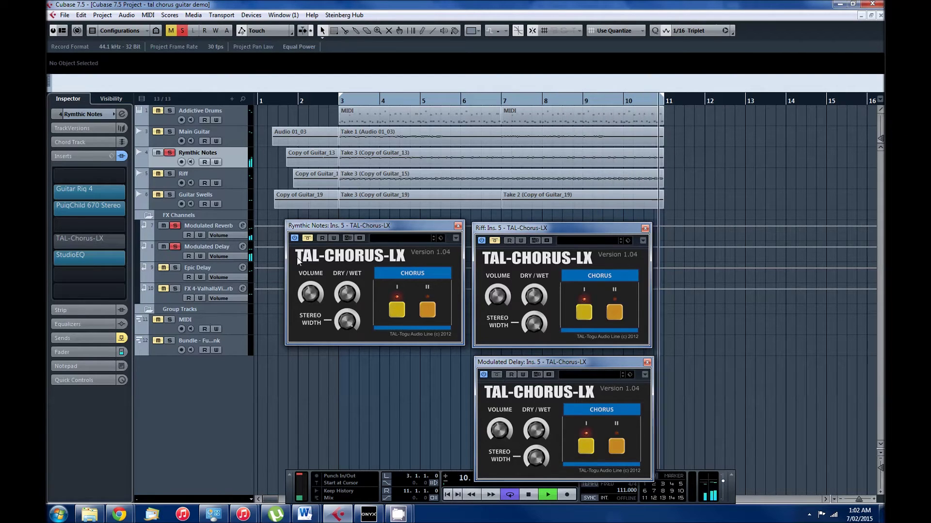
left_click(307, 240)
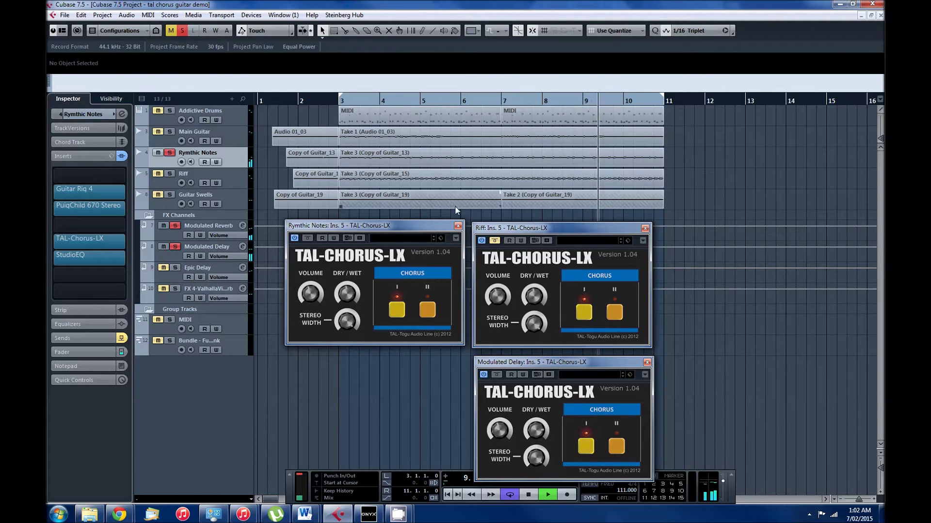
left_click(308, 238)
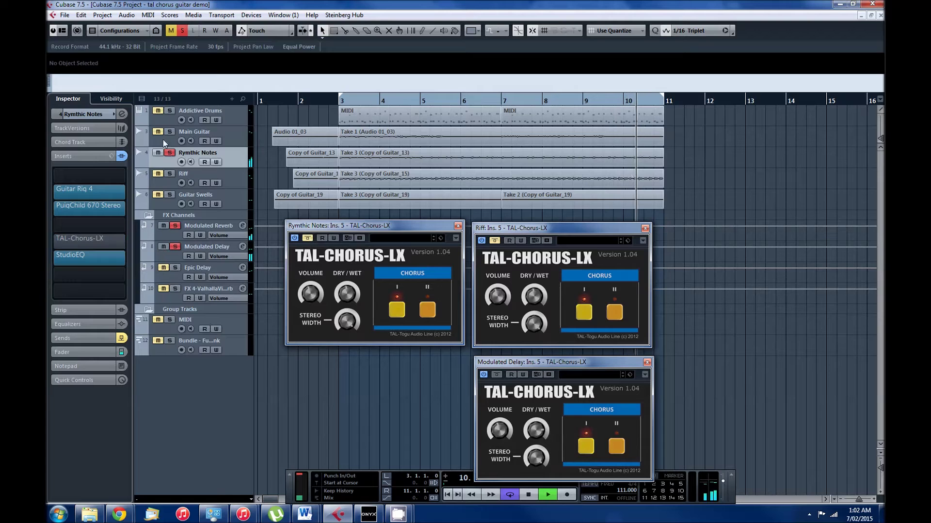
Step: Solo Riff instead of Rymthic Notes, compare the Modulated Delay chorus bypassed and active, and reactivate the Riff chorus
left_click(169, 153)
left_click(170, 174)
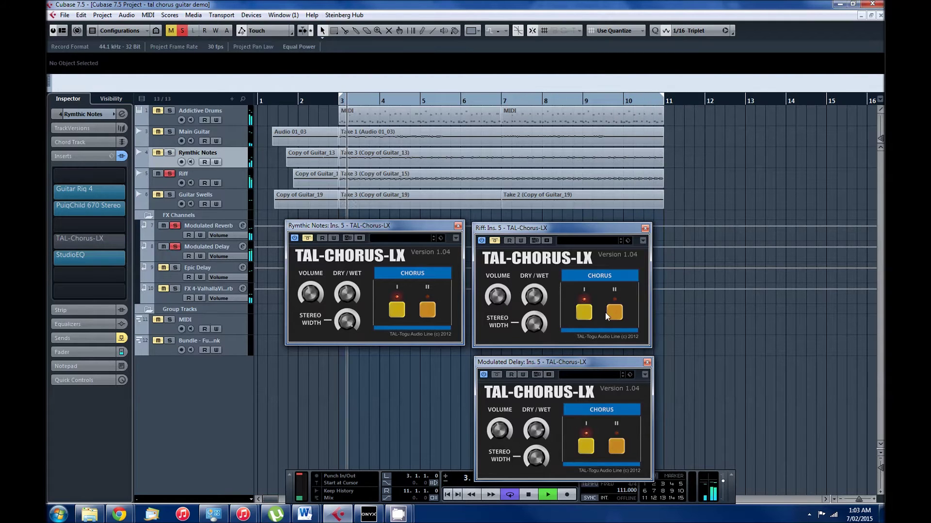
left_click(496, 374)
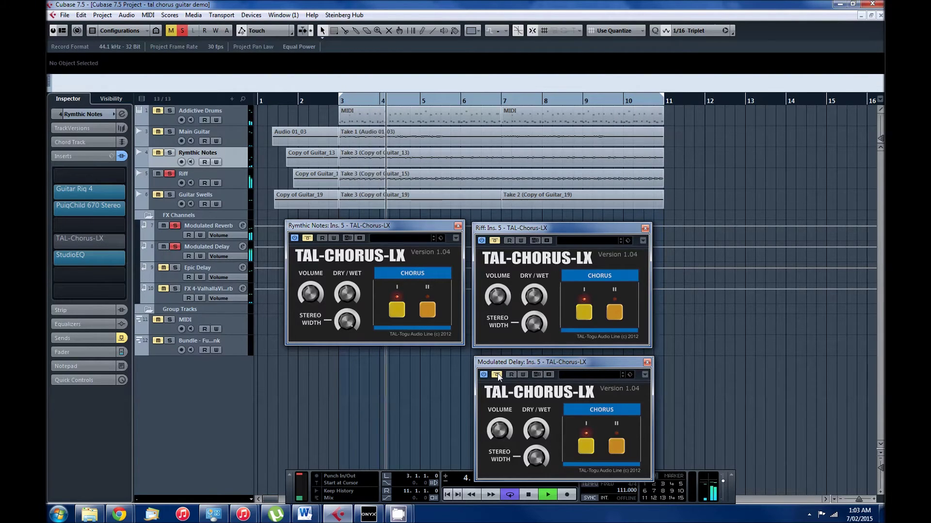
left_click(497, 375)
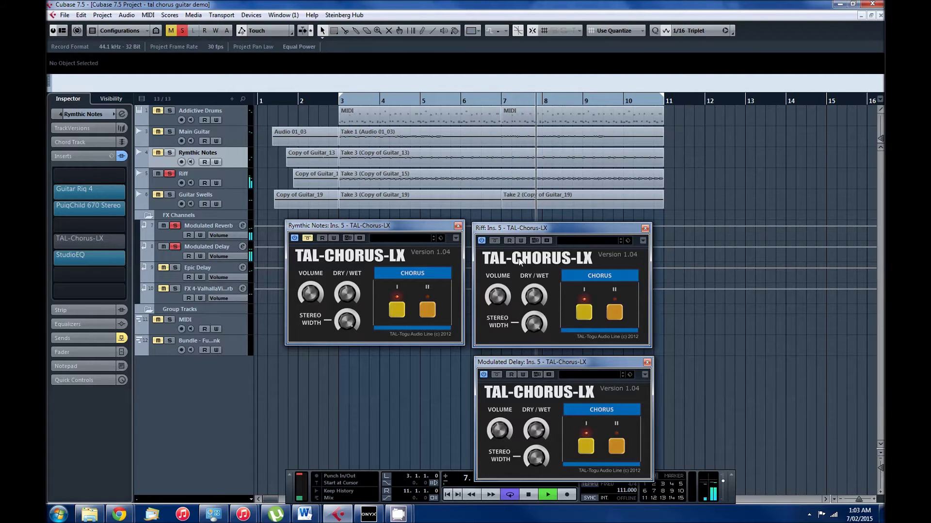
Step: Solo Rymthic Notes together with Riff and reactivate its chorus, and clear all solos to hear the full mix before stopping playback
left_click(168, 153)
left_click(307, 239)
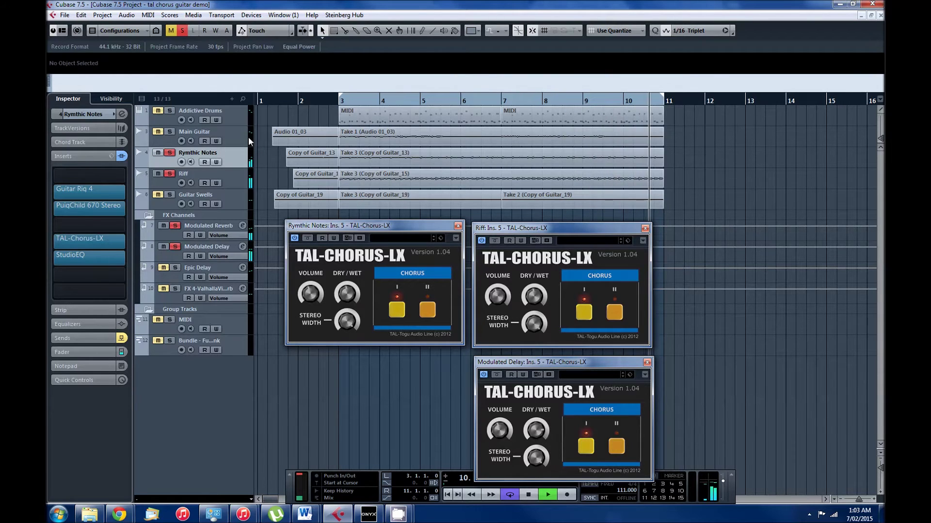
left_click(185, 30)
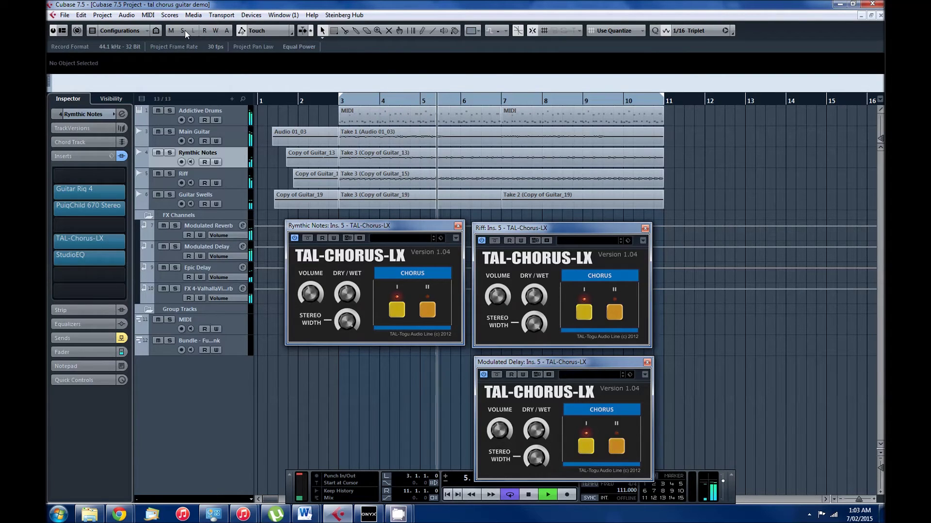
key("space")
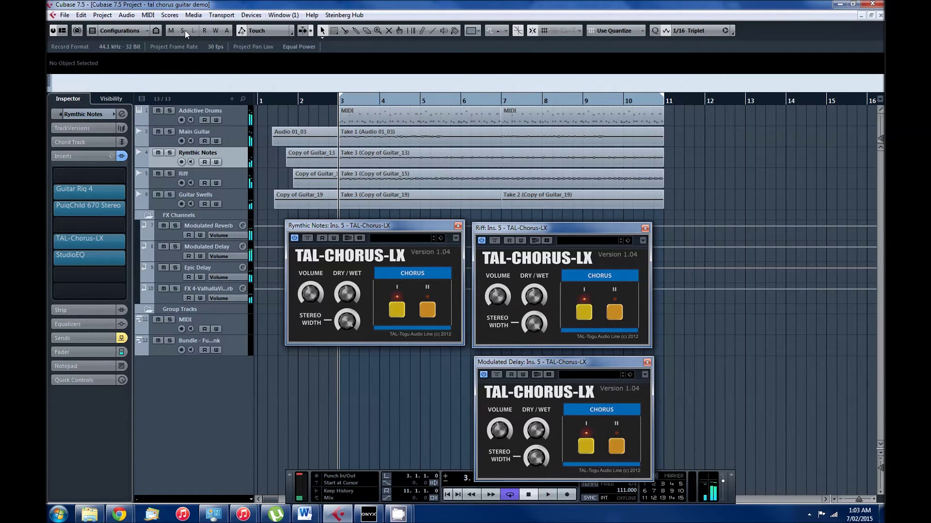
Step: Close the Rymthic Notes, Riff and Modulated Delay TAL-Chorus-LX windows
left_click(458, 226)
left_click(645, 228)
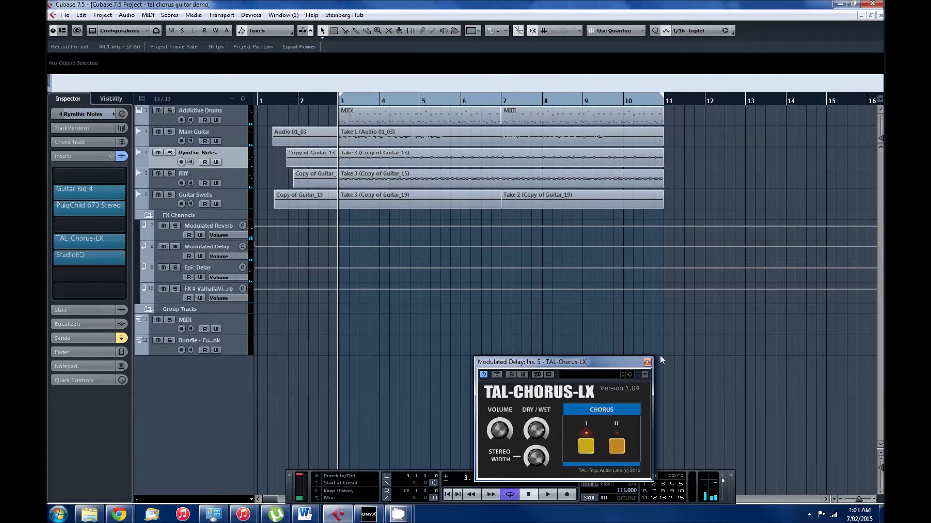
left_click(647, 363)
Step: Select and solo the Guitar Swells track
left_click(206, 199)
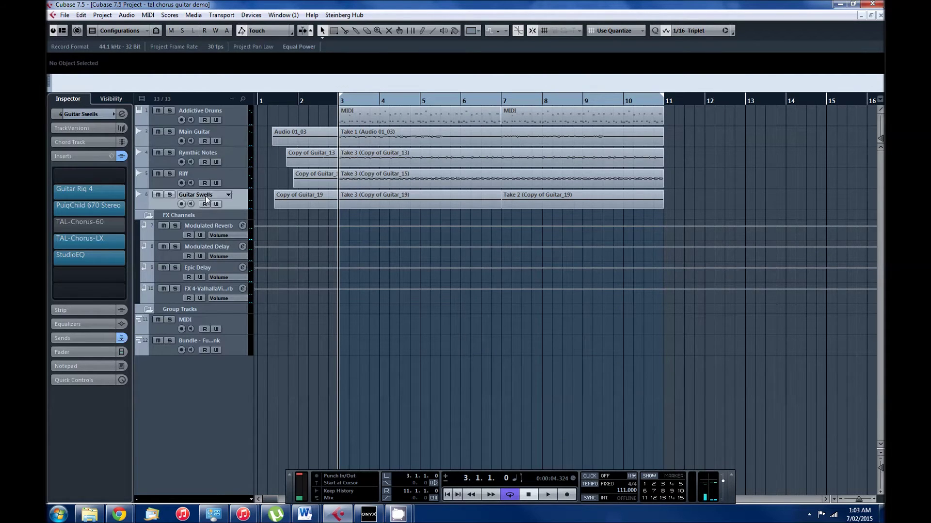
left_click(170, 196)
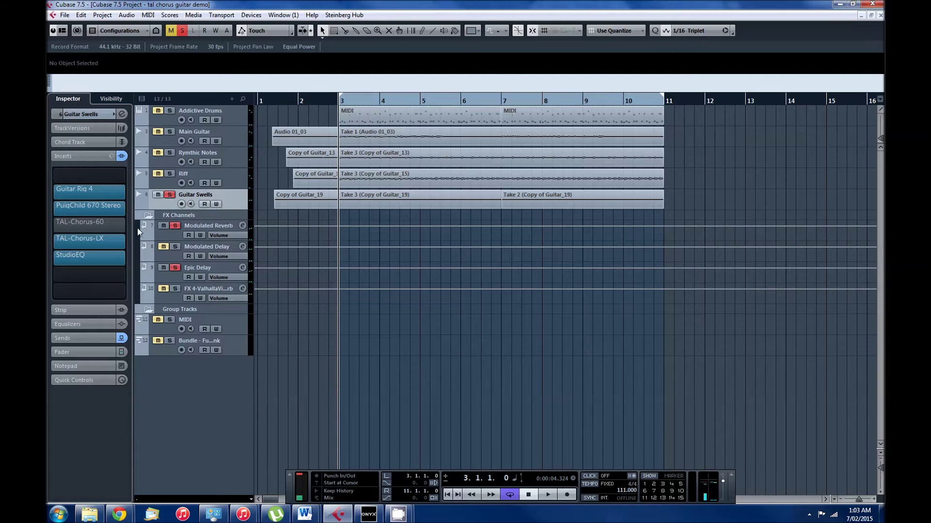
Step: Play the soloed Guitar Swells with the chorus active, and stop playback
key("space")
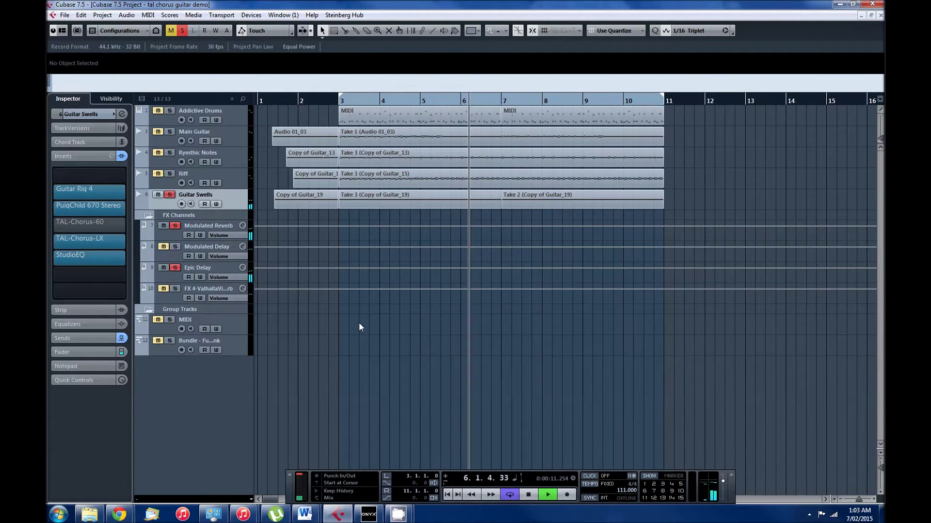
key("space")
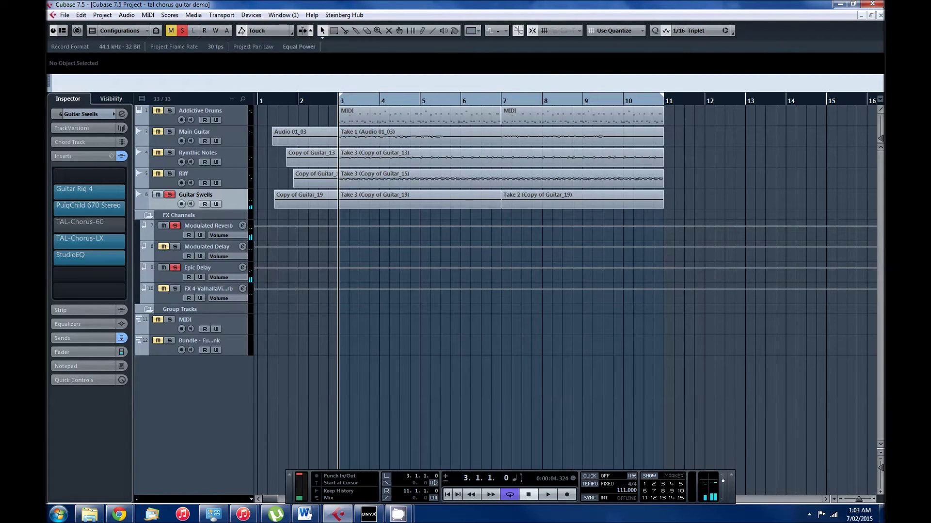
Step: Open the ValhallaVintageVerb and TAL-Chorus-LX inserts of the Modulated Reverb channel and arrange their windows without overlap
left_click(209, 226)
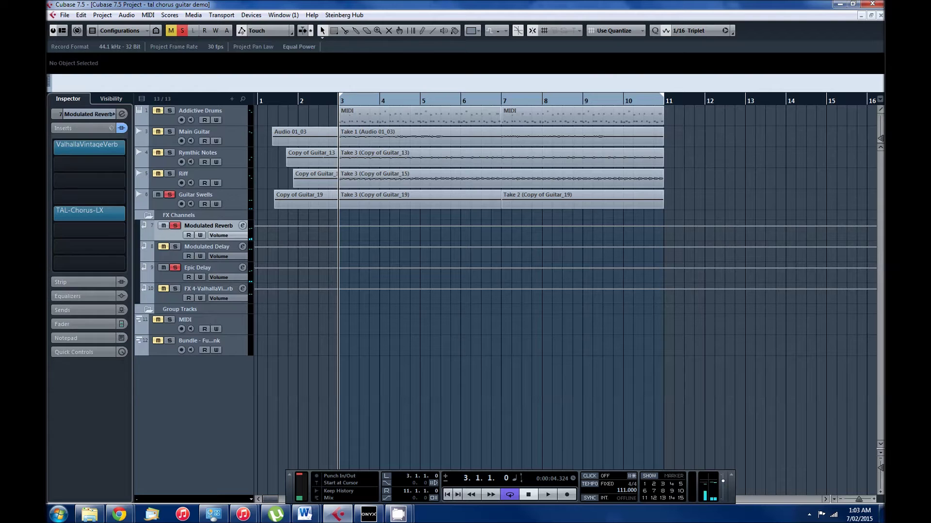
left_click(89, 146)
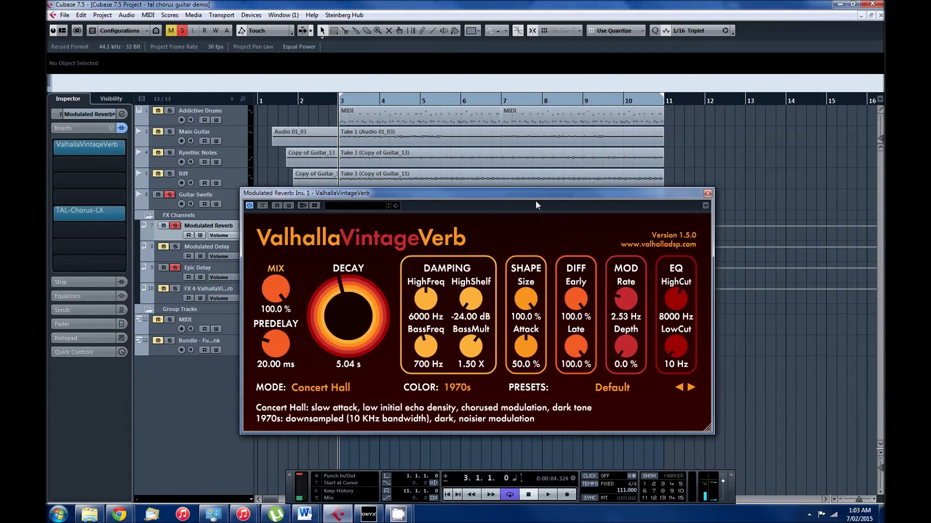
left_click_drag(468, 194, 502, 16)
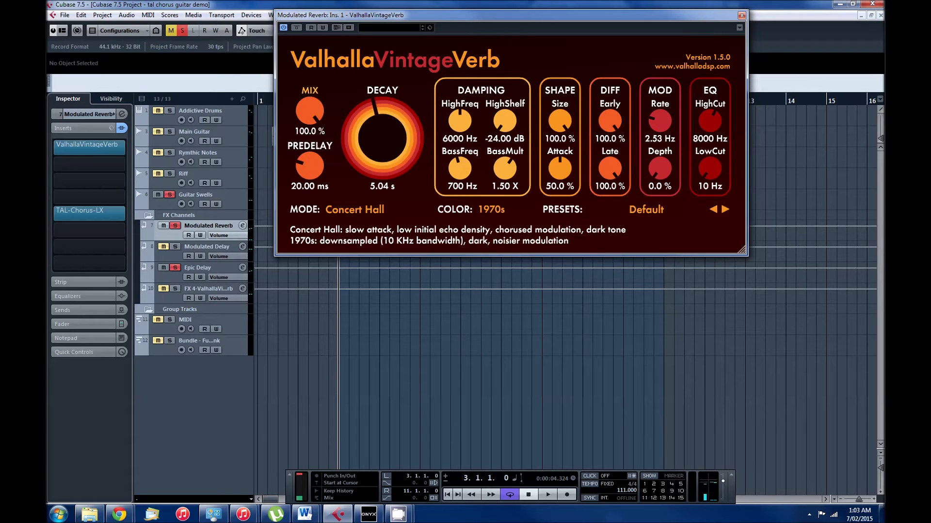
left_click(89, 212)
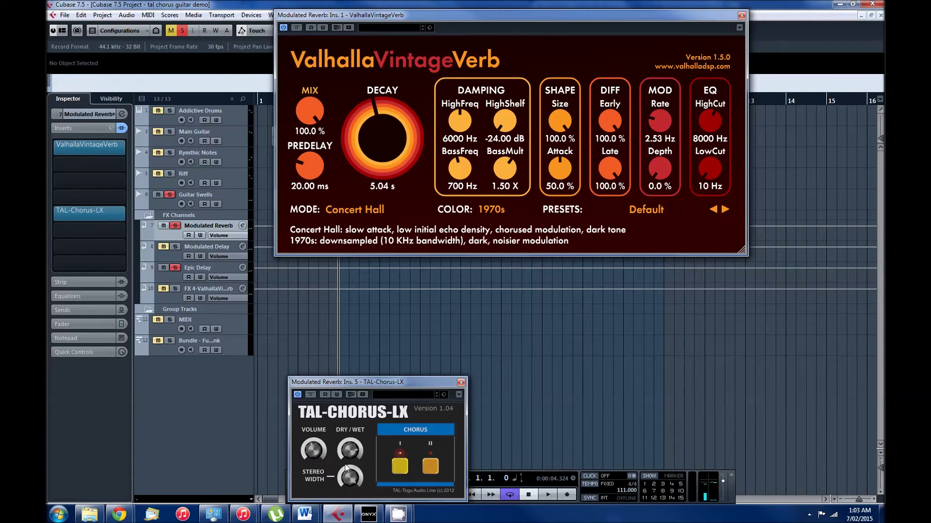
left_click_drag(382, 17, 412, 5)
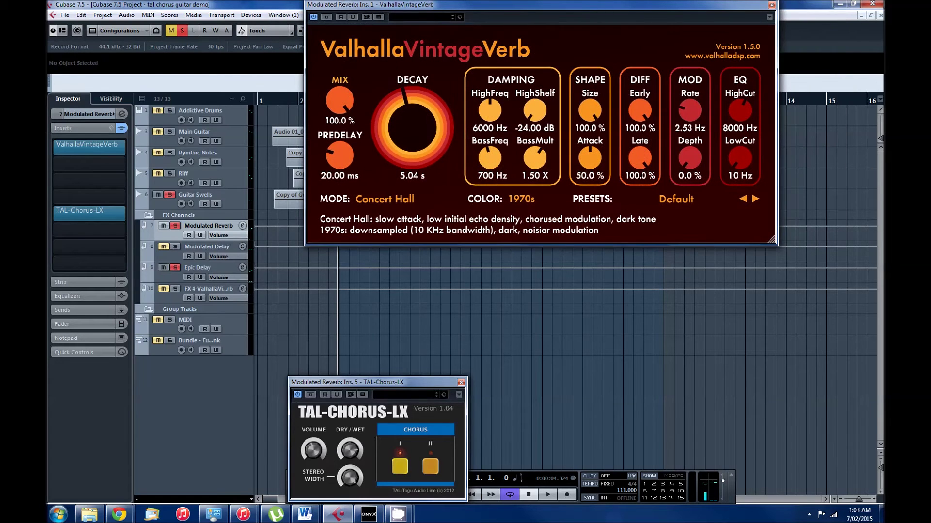
Step: Line up the Guitar Swells, Modulated Reverb and Epic Delay TAL-Chorus-LX windows and play the swells with all three choruses bypassed
left_click_drag(162, 378, 162, 383)
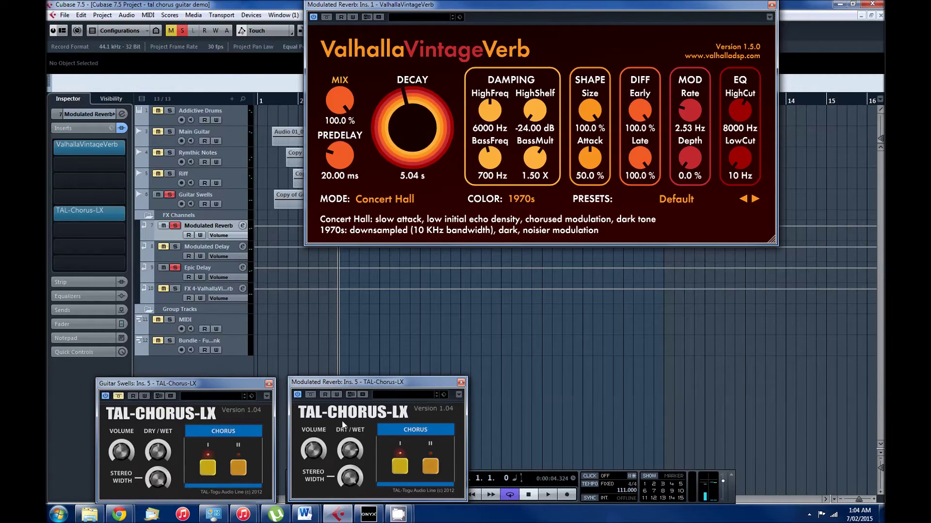
left_click(311, 395)
key("space")
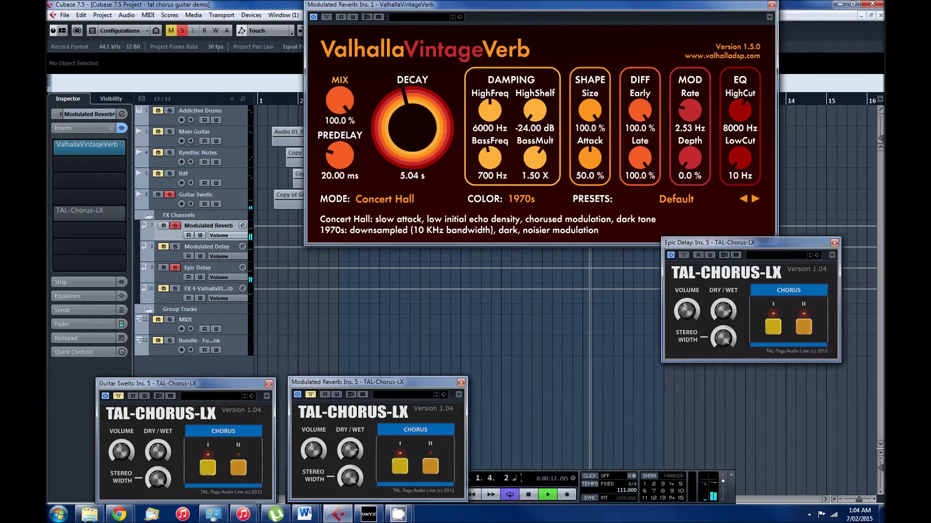
left_click_drag(728, 243, 547, 386)
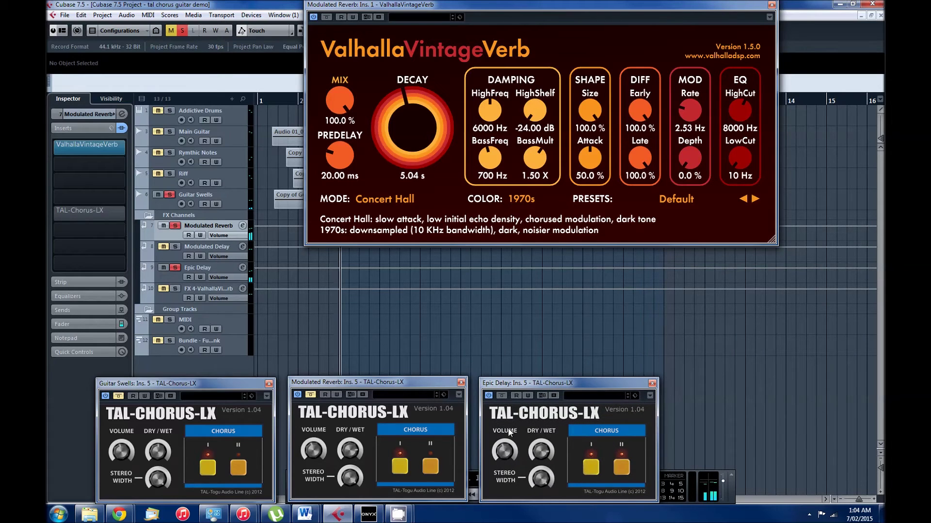
left_click(503, 396)
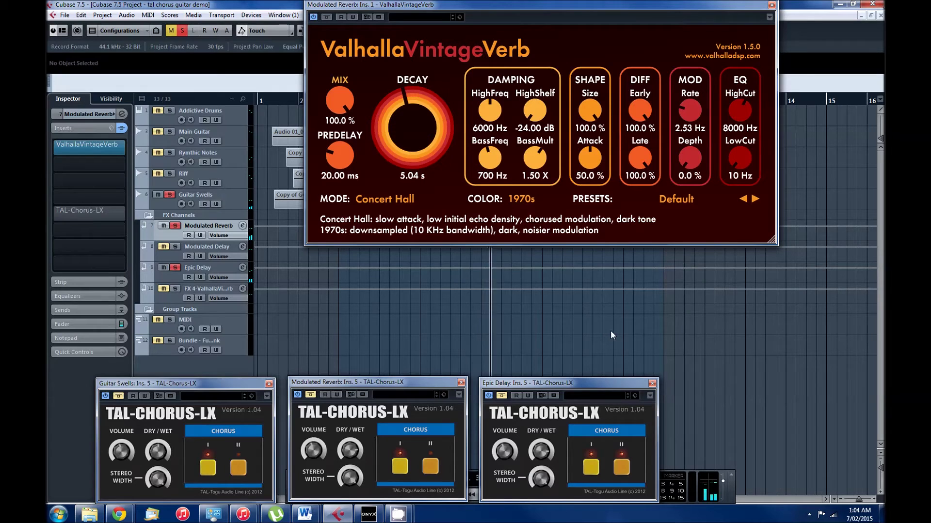
Step: Reactivate the Epic Delay, Modulated Reverb and Guitar Swells choruses during playback, and close the ValhallaVintageVerb window
left_click_drag(558, 381, 560, 379)
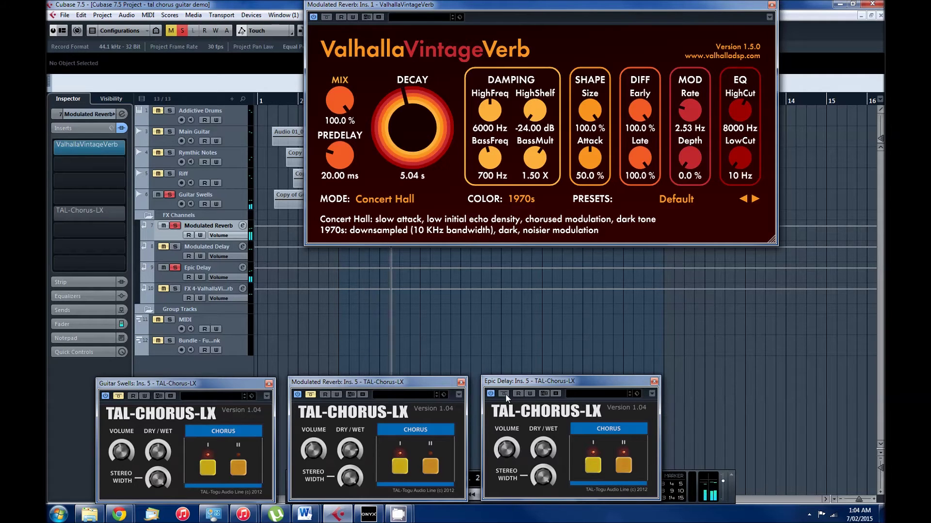
left_click(311, 396)
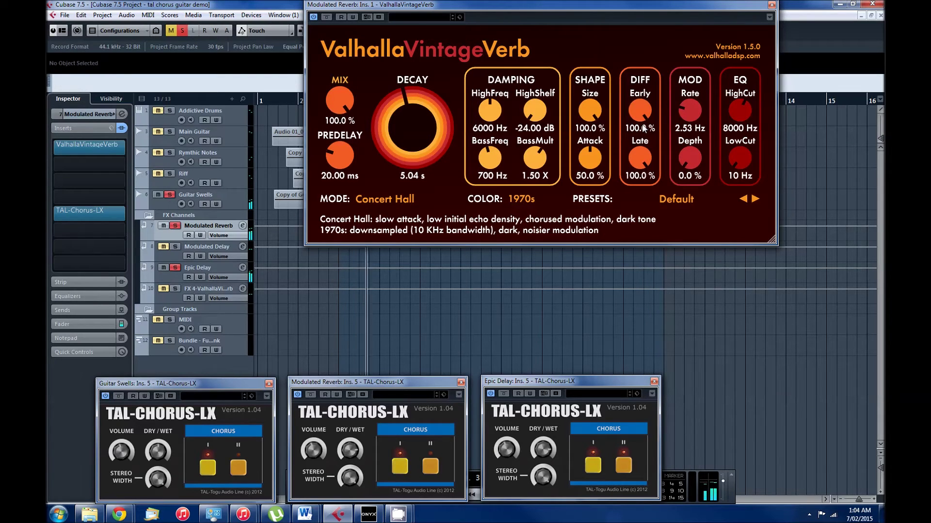
left_click(771, 6)
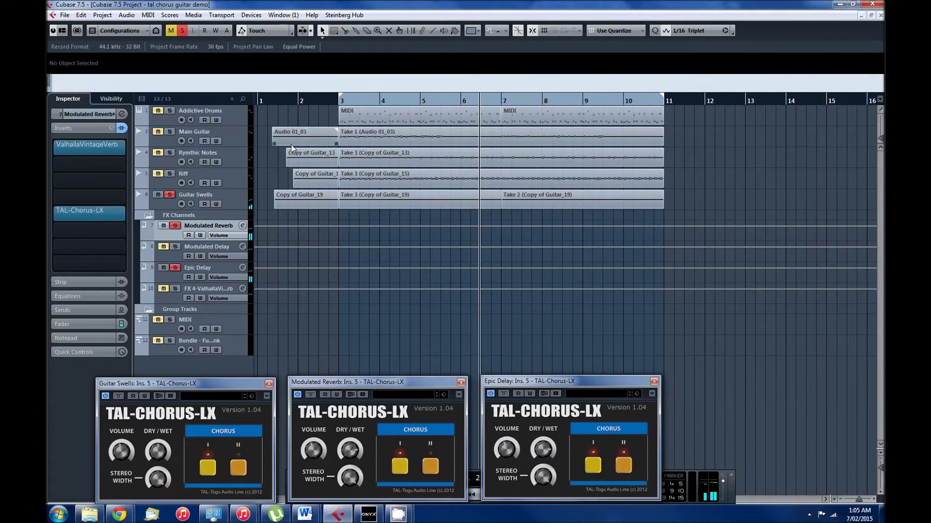
Step: Add Main Guitar, Rymthic Notes and the drums to the solo, clear all solos for the full mix, and select the Addictive Drums track
left_click(170, 132)
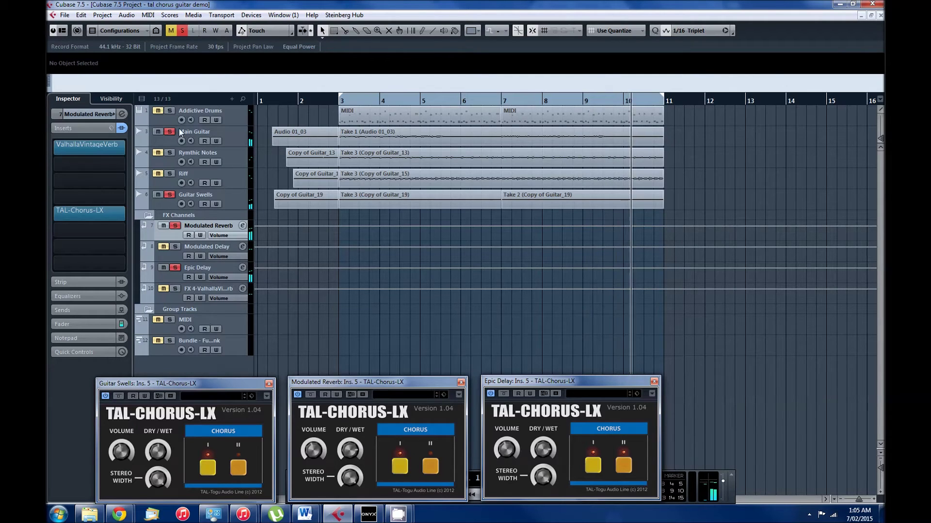
left_click(172, 153)
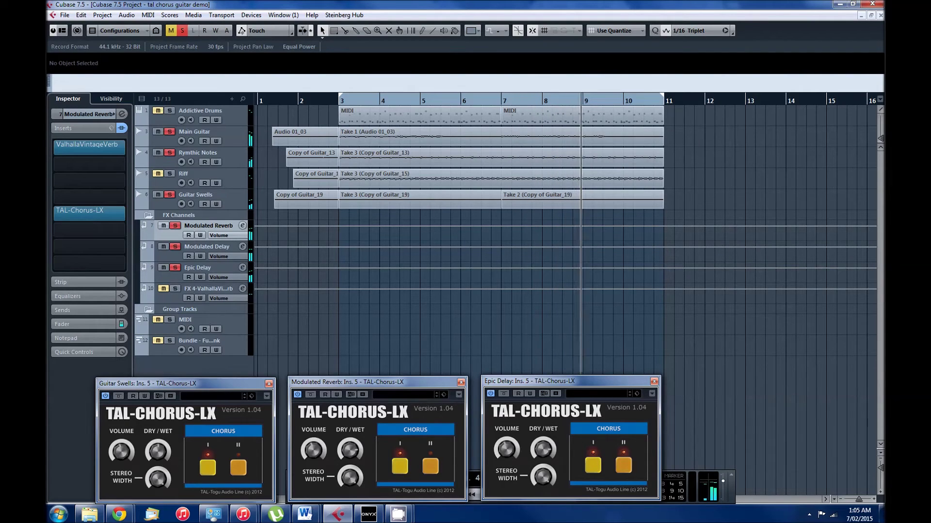
left_click(169, 111)
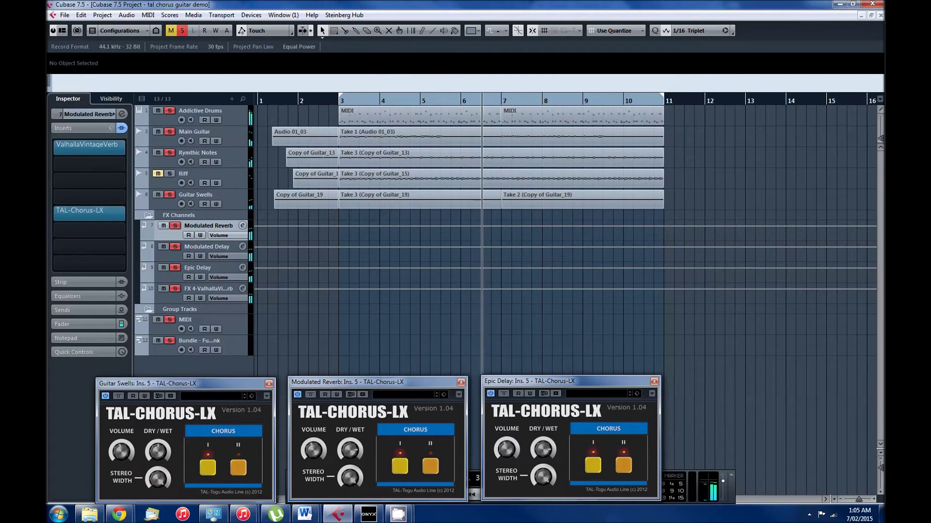
left_click(182, 30)
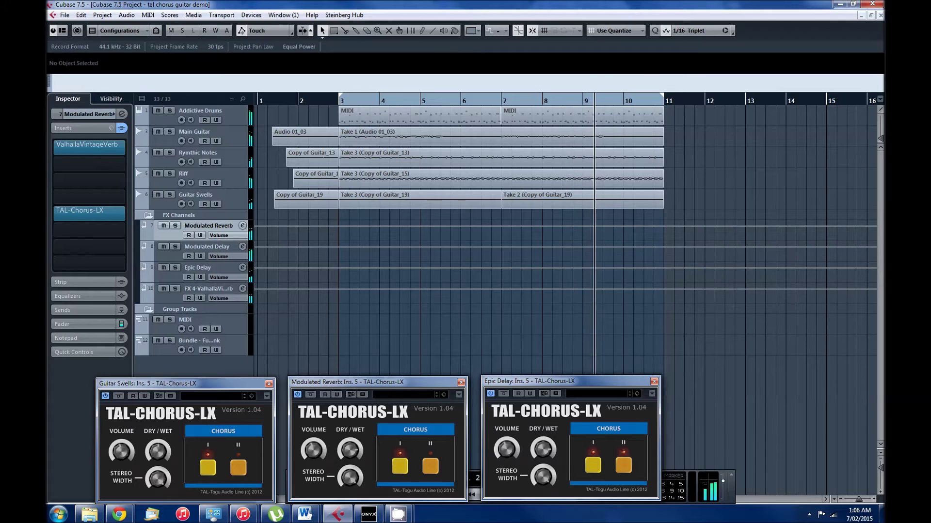
left_click(200, 111)
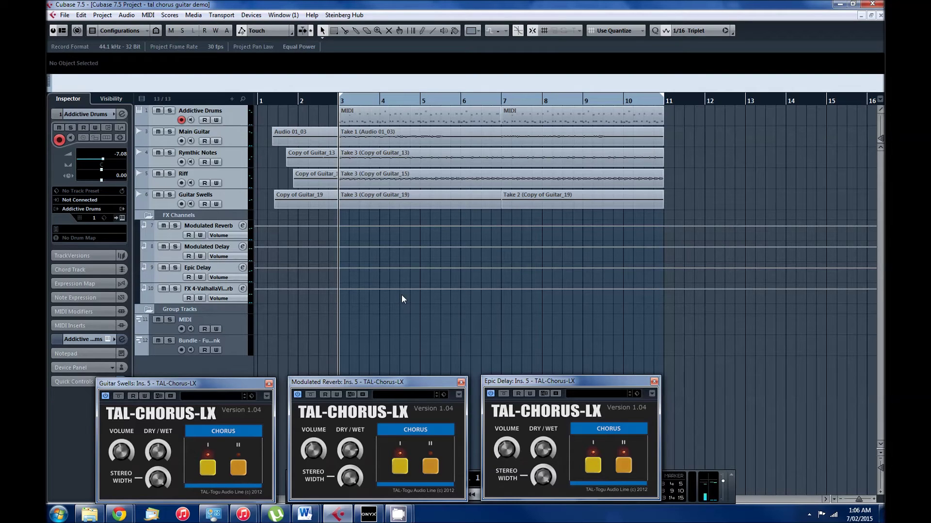
Step: Open the project "tal chorus demo v2" and play its full mix from the start of bar 3 before stopping
left_click(64, 15)
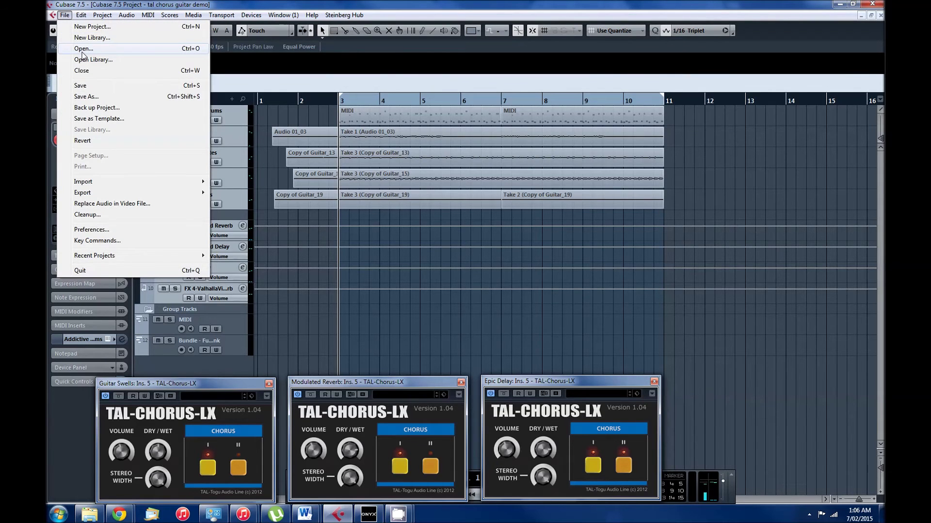
left_click(83, 49)
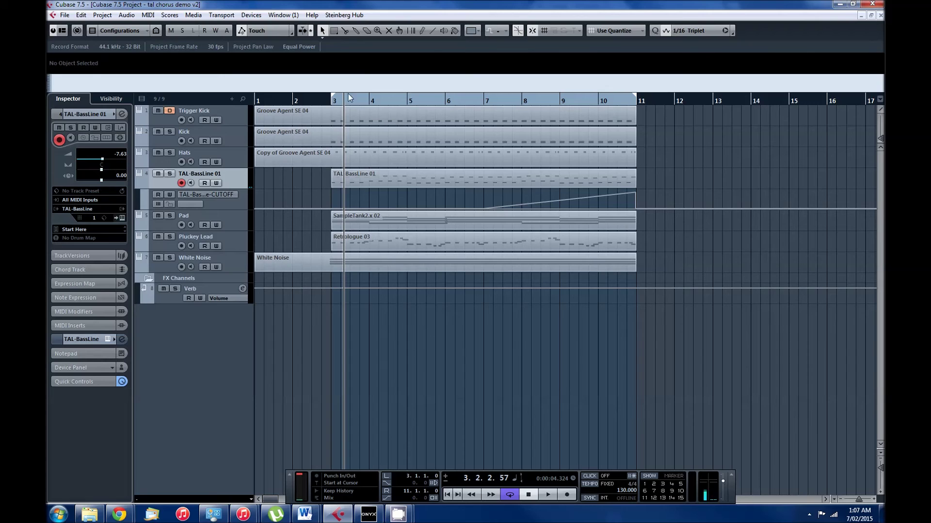
left_click(334, 100)
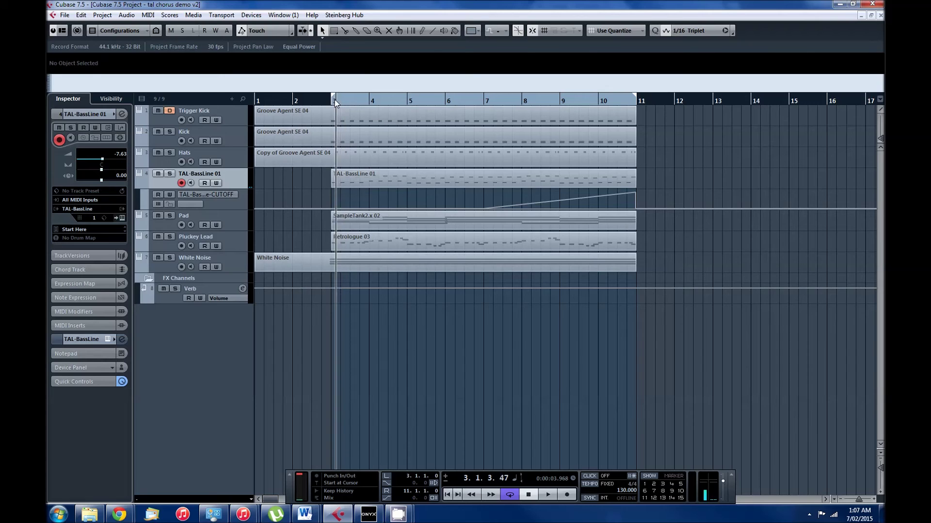
left_click_drag(331, 99, 331, 105)
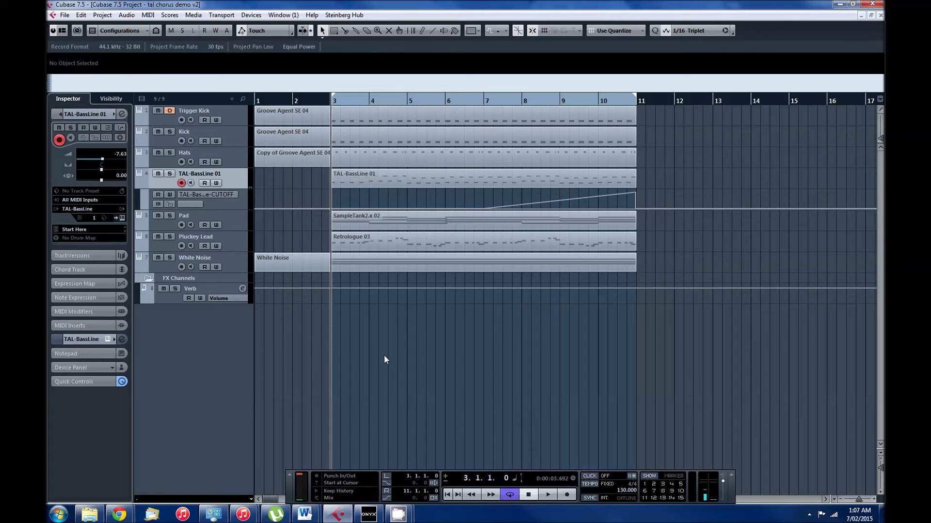
key("space")
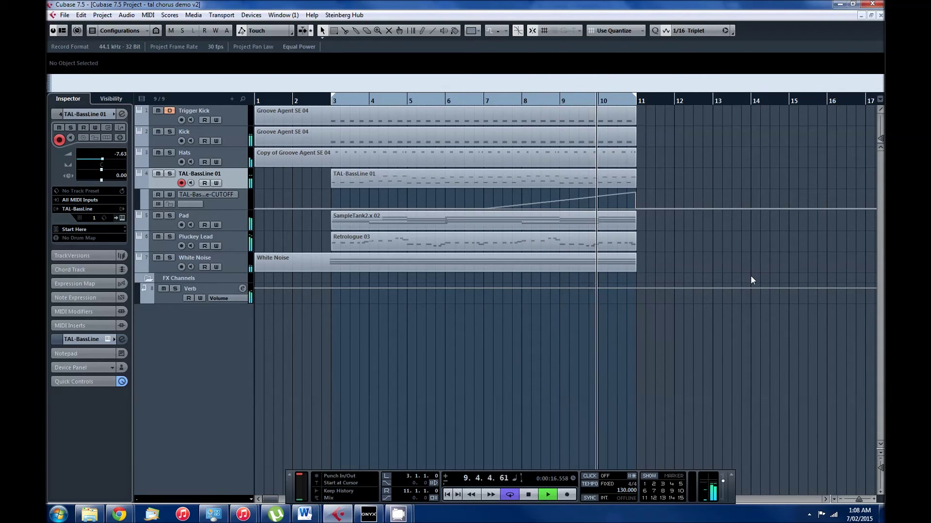
key("space")
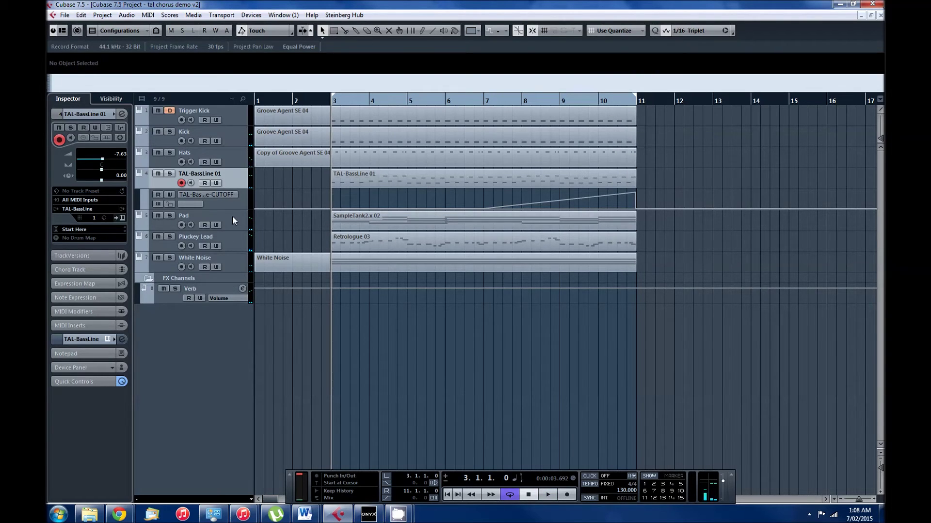
Step: Solo the TAL-BassLine 01 track and open its TAL-BassLine instrument window above the arrangement
left_click(169, 174)
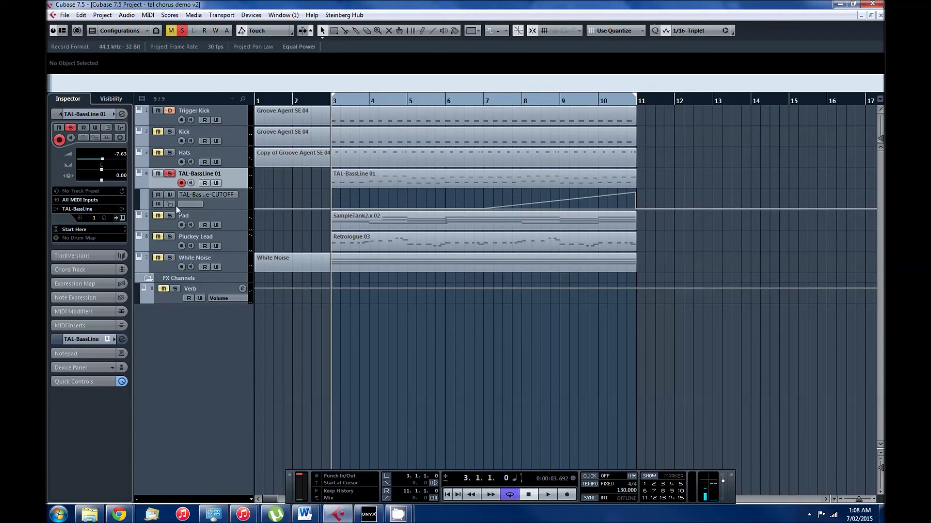
left_click(120, 217)
left_click_drag(366, 218, 393, 48)
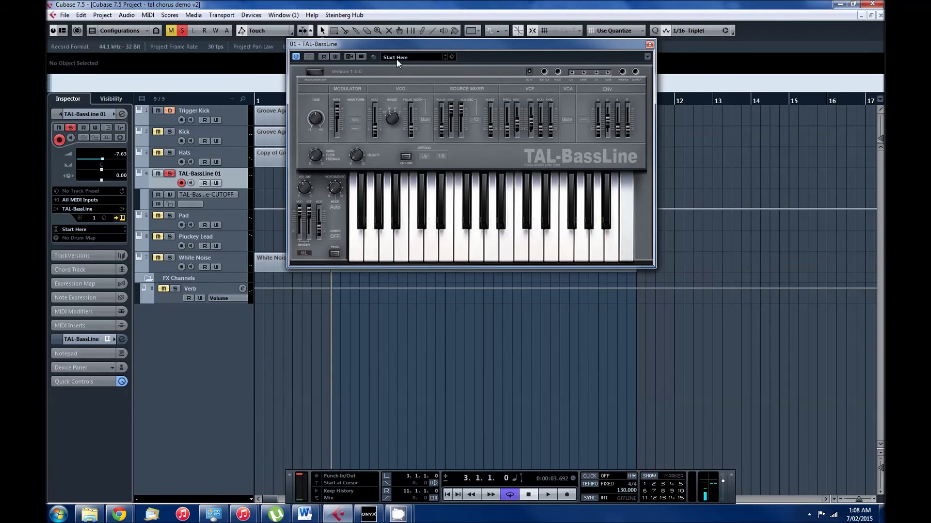
Step: Open the TAL-Chorus-LX insert of TAL-BassLine 01, bypass it, and play the soloed bass line
left_click(84, 339)
left_click(85, 225)
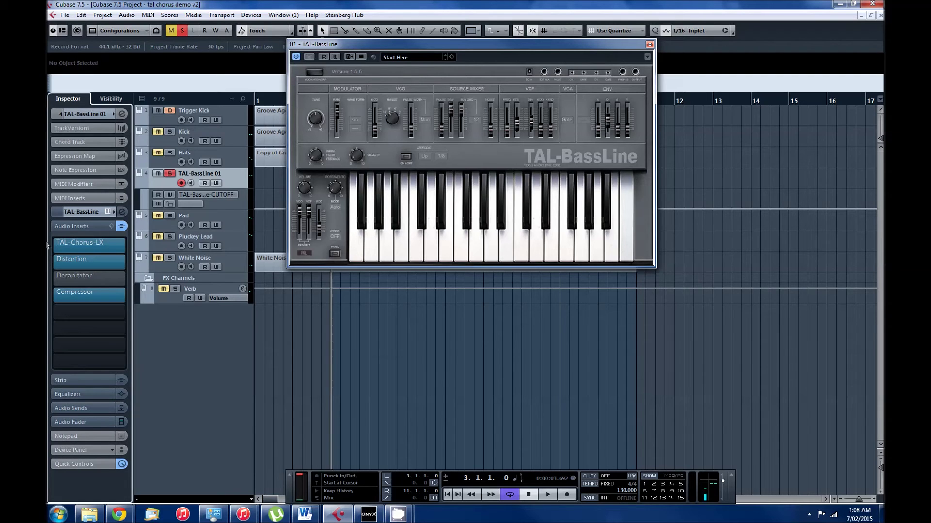
left_click(79, 245)
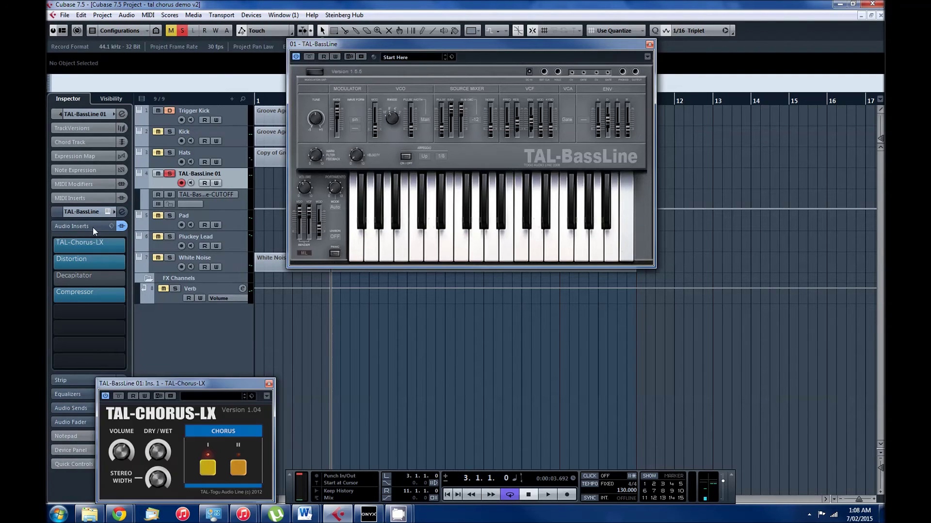
left_click(92, 227)
mouse_move(200, 382)
left_mouse_down()
mouse_move(211, 347)
mouse_move(221, 362)
mouse_move(212, 370)
left_mouse_up()
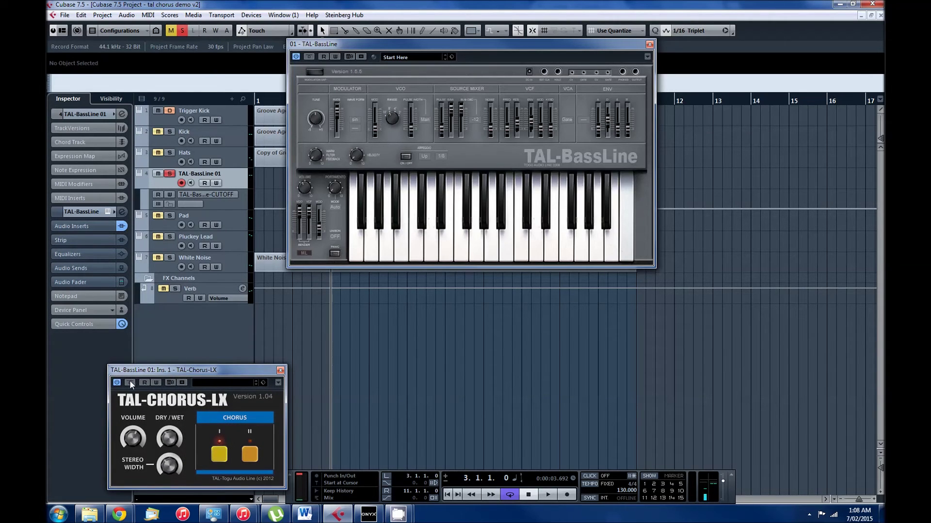
left_click_drag(365, 46, 393, 20)
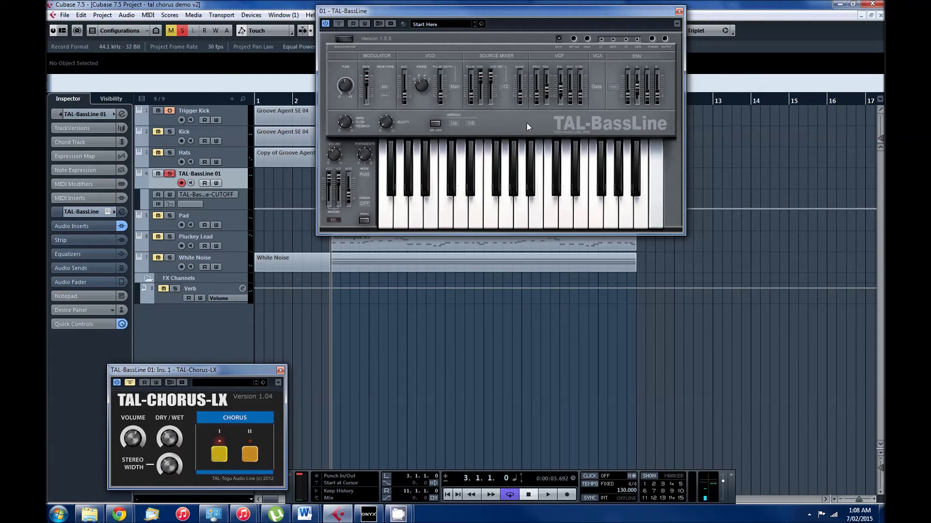
key("space")
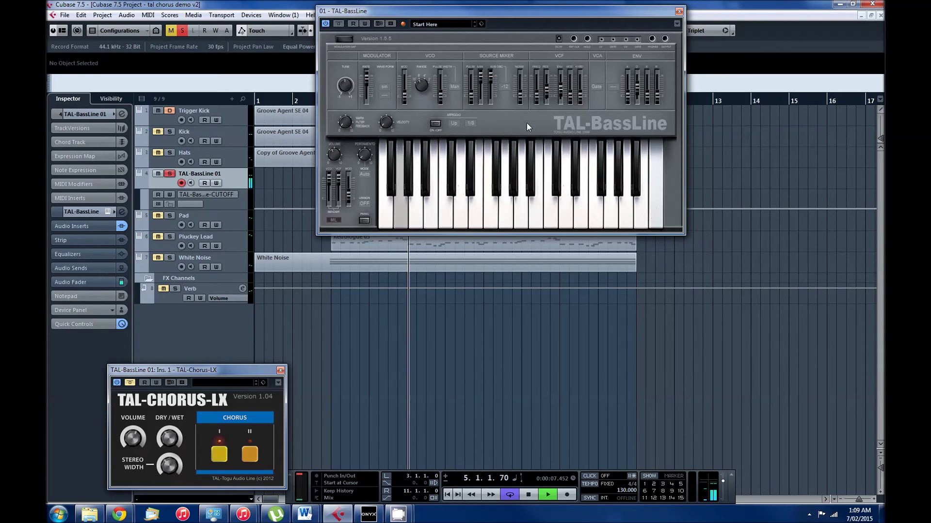
Step: Open the bass track's Distortion insert and lower its Boost to 1.2 and its Tone to 5.4 during playback
left_click(87, 226)
left_click(74, 260)
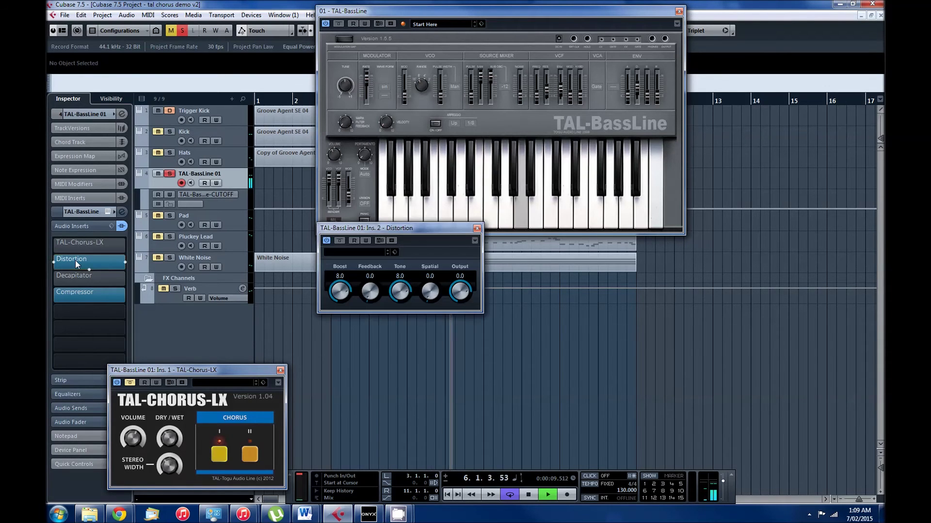
left_click(86, 228)
left_click_drag(335, 289, 328, 345)
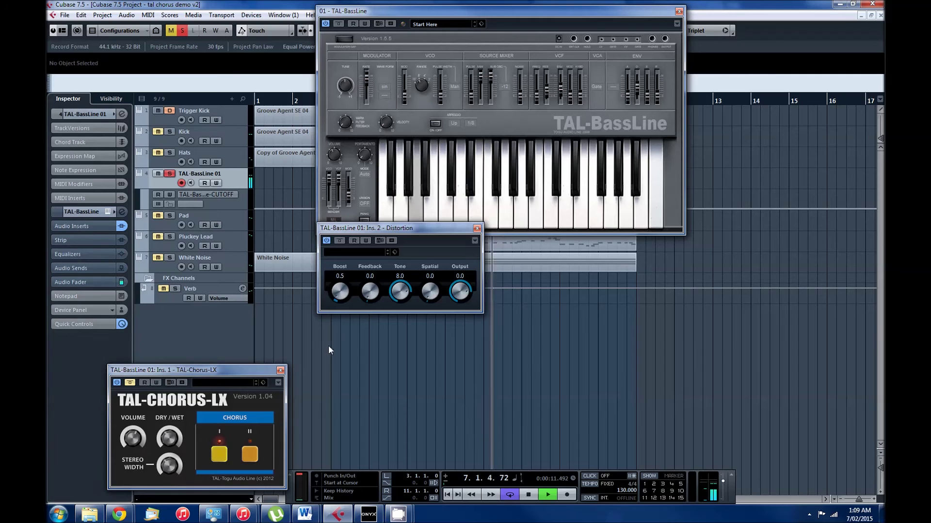
left_click_drag(399, 291, 394, 311)
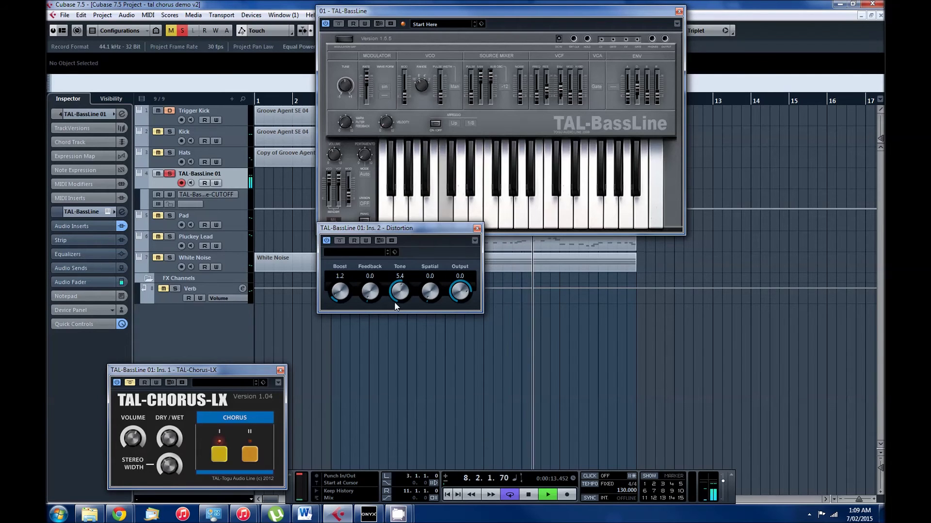
Step: Lower and fine-tune the bass Distortion's Boost during playback, compare the effect bypassed and active, and close its window
left_click_drag(330, 292, 339, 295)
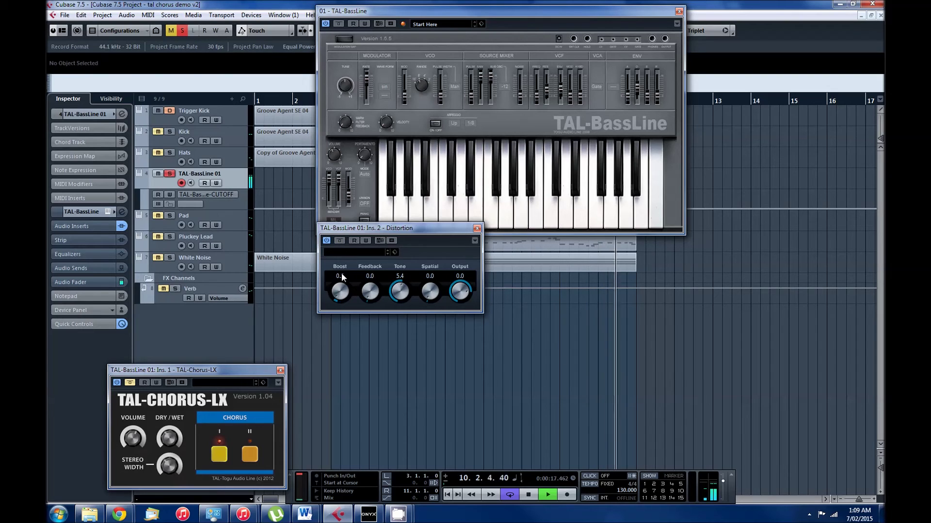
left_click(341, 243)
left_click(341, 242)
left_click_drag(332, 298, 338, 294)
left_click(476, 226)
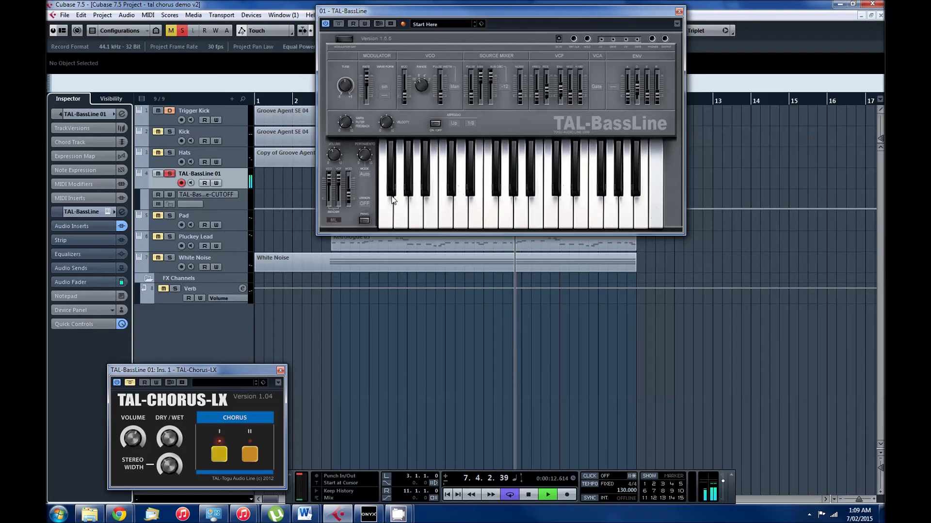
Step: Bypass the bass track's Distortion insert and compare the soloed bass line with TAL-Chorus-LX active and bypassed
left_click(130, 383)
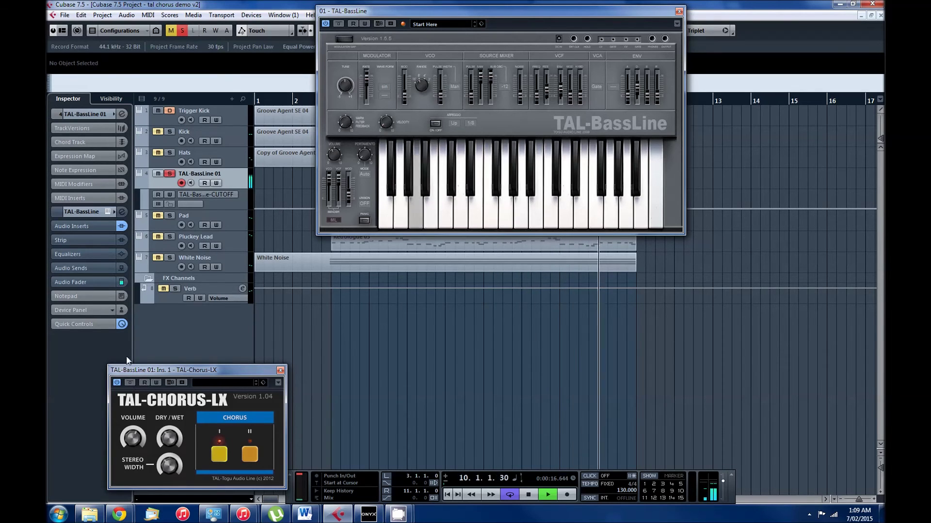
left_click(71, 226)
left_click(57, 264)
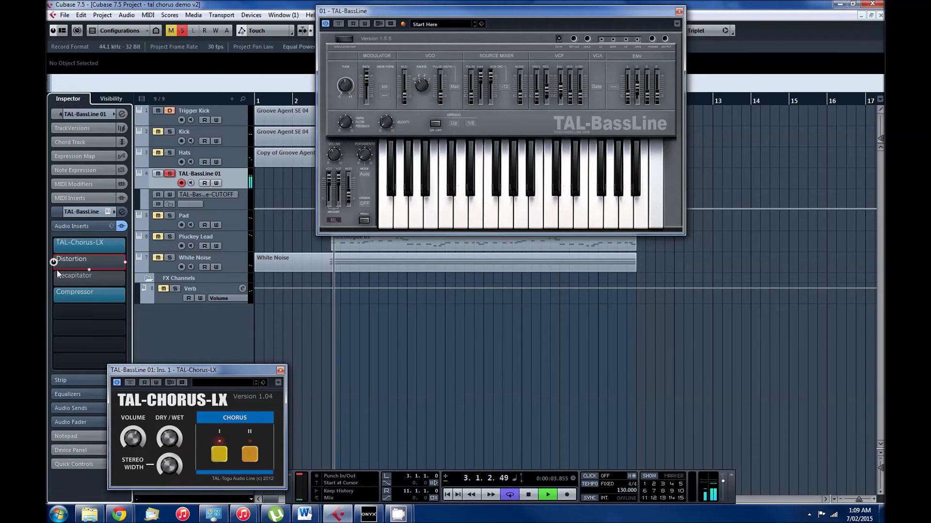
left_click(132, 384)
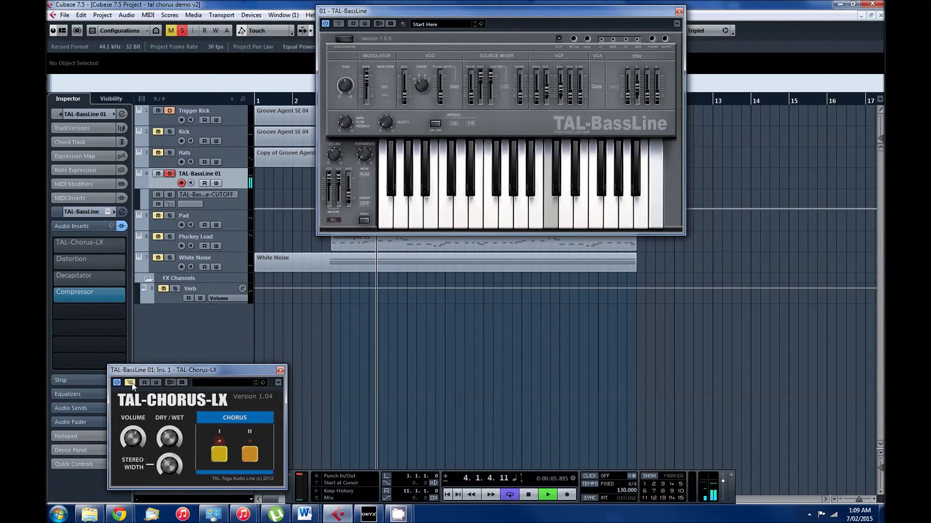
left_click(132, 384)
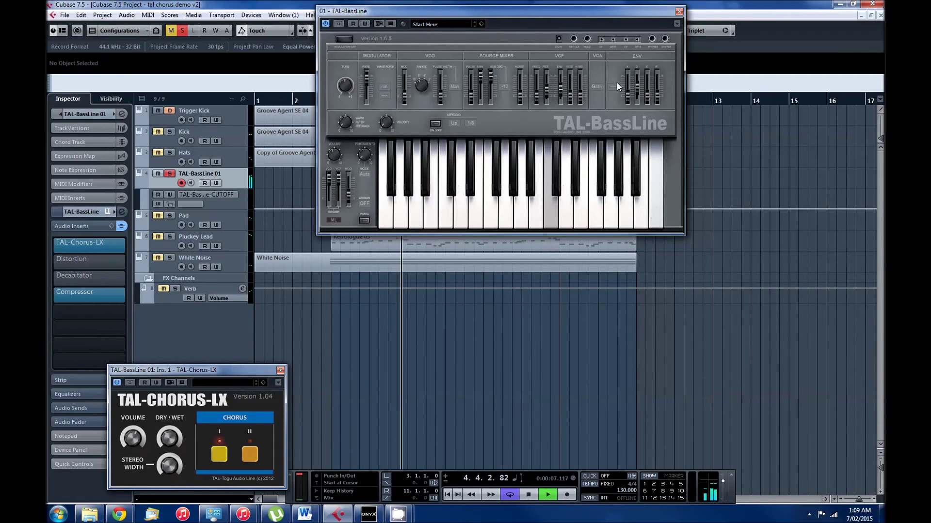
Step: Solo the Kick with the bass, compare the bass chorus bypassed and active, and stop playback, closing TAL-BassLine and clearing the solos
left_click(169, 131)
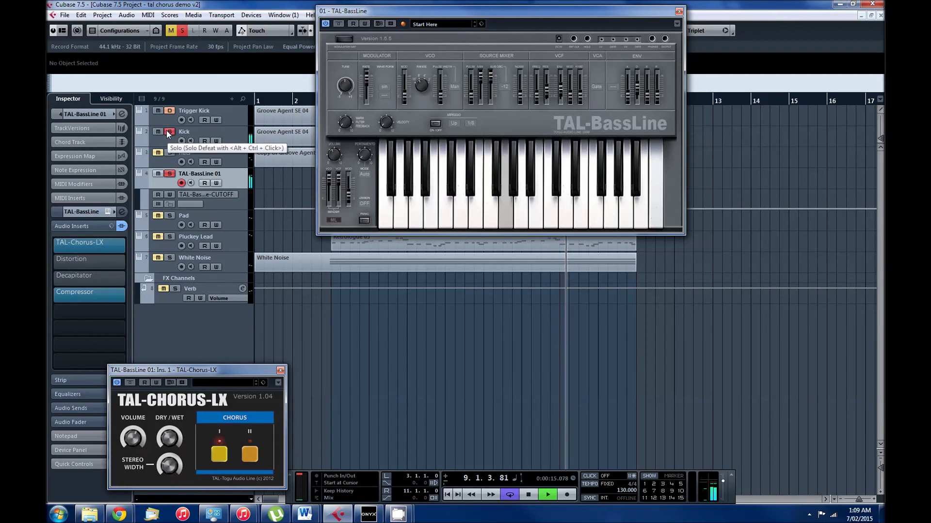
left_click(130, 383)
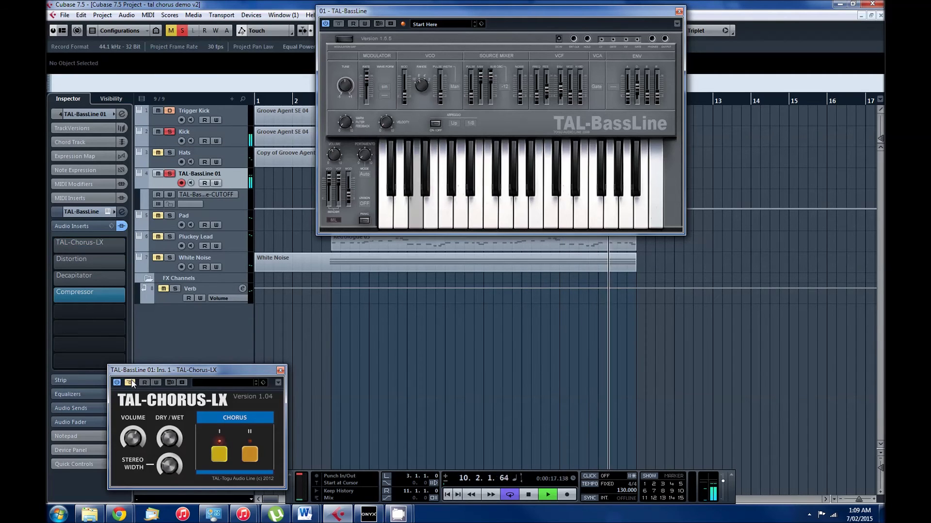
left_click(130, 383)
key("space")
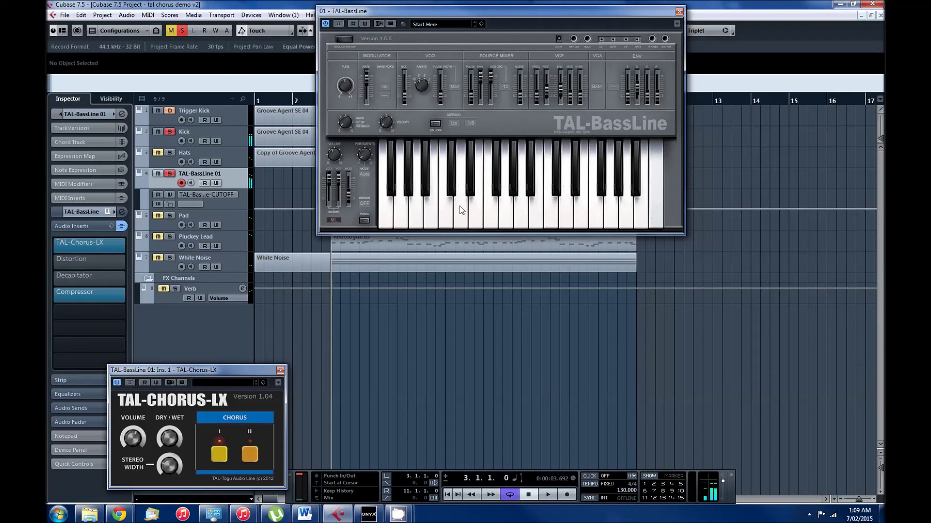
left_click(679, 11)
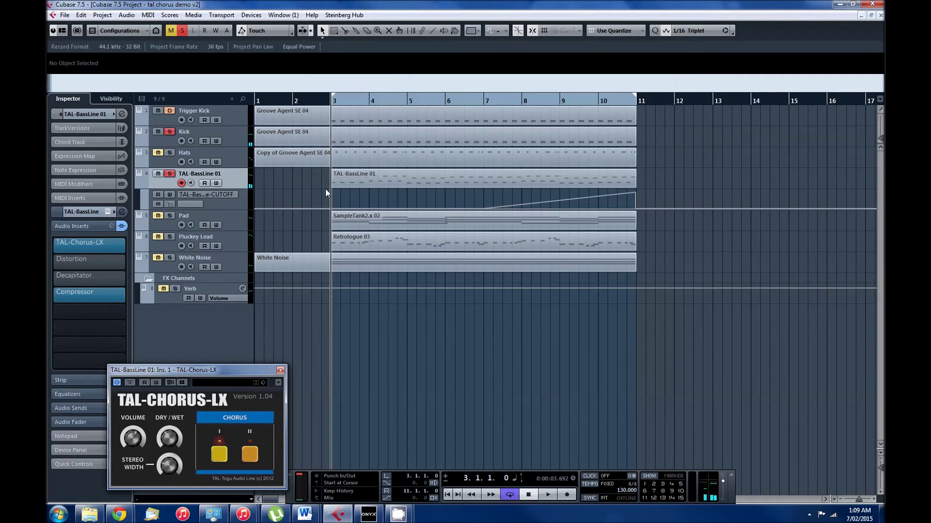
left_click(168, 131)
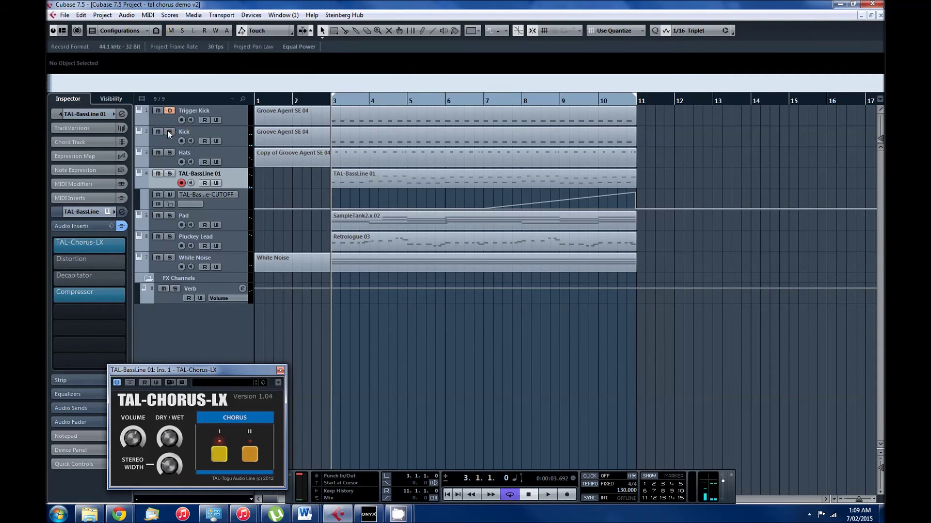
Step: Solo the Pad track and inspect the 001 Solina Strings part in its SampleTank instrument before closing it
left_click(194, 213)
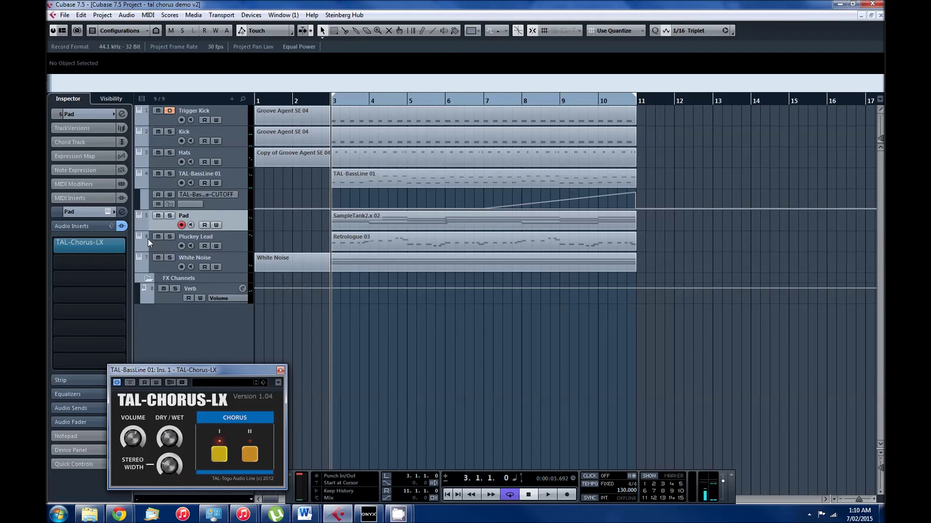
left_click(107, 211)
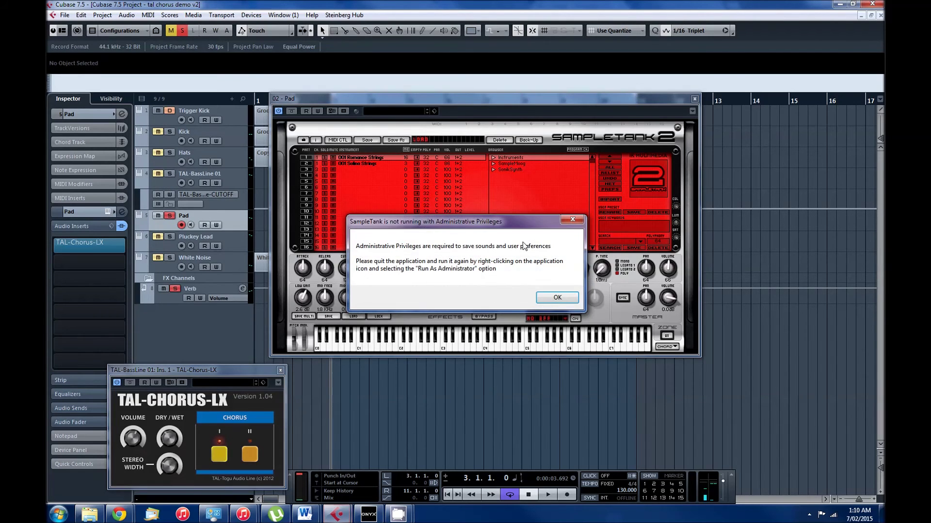
left_click(556, 297)
left_click_drag(344, 103, 310, 41)
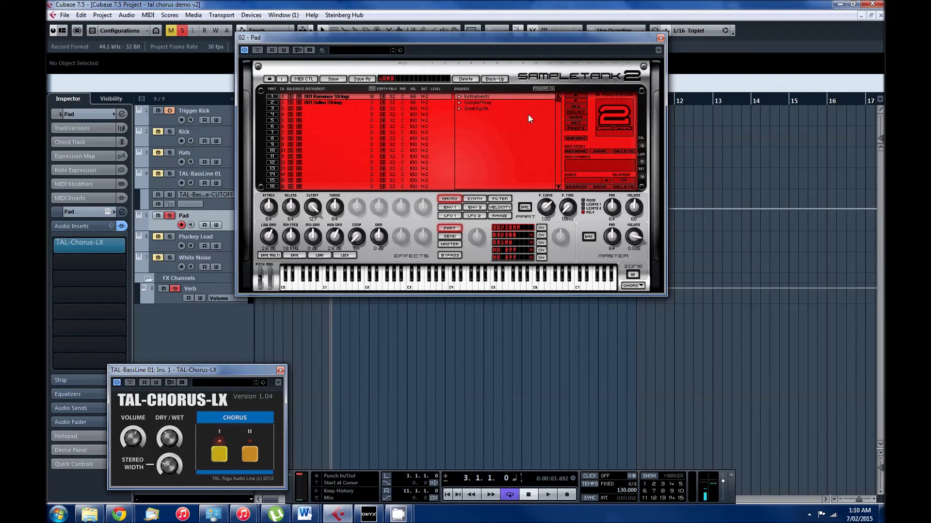
left_click(326, 103)
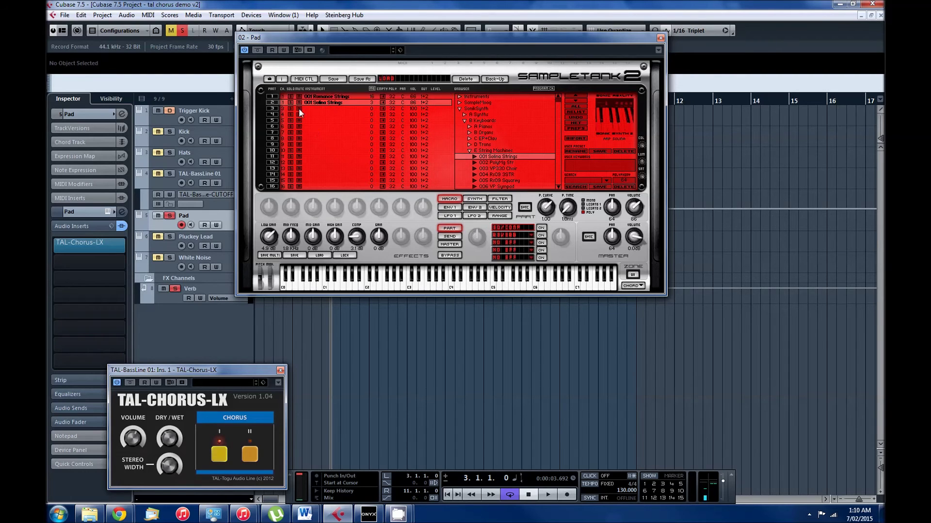
left_click(659, 38)
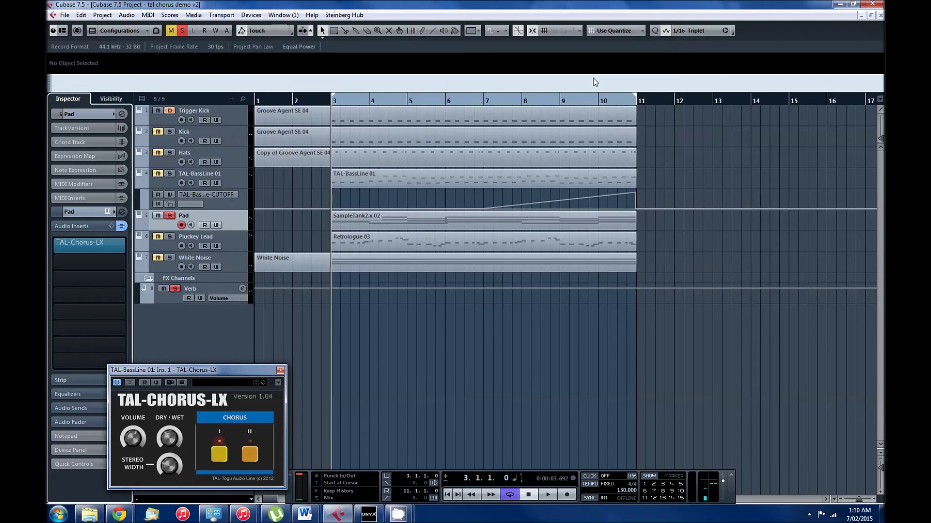
Step: Compare the Pad with its TAL-Chorus-LX bypassed and active, adding TAL-BassLine 01, Kick and Hats to the solo before stopping playback
left_click(92, 244)
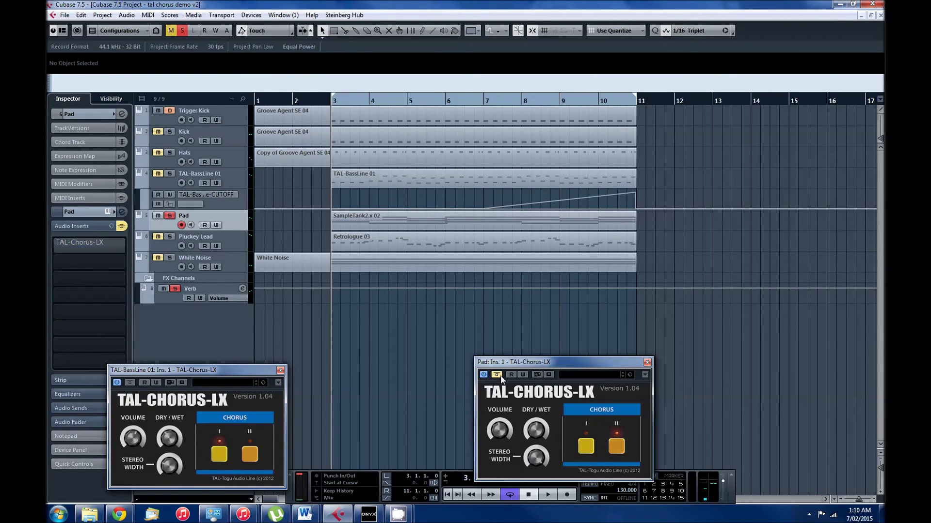
key("space")
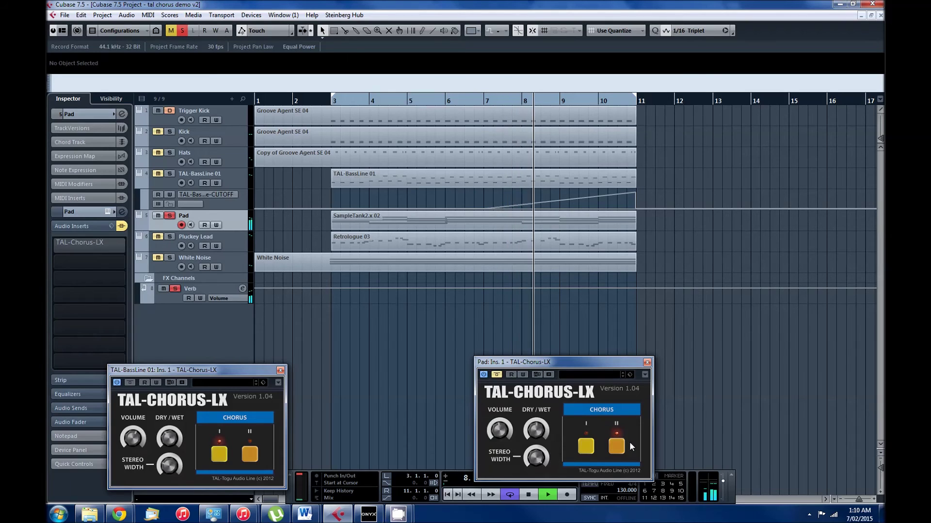
left_click(497, 375)
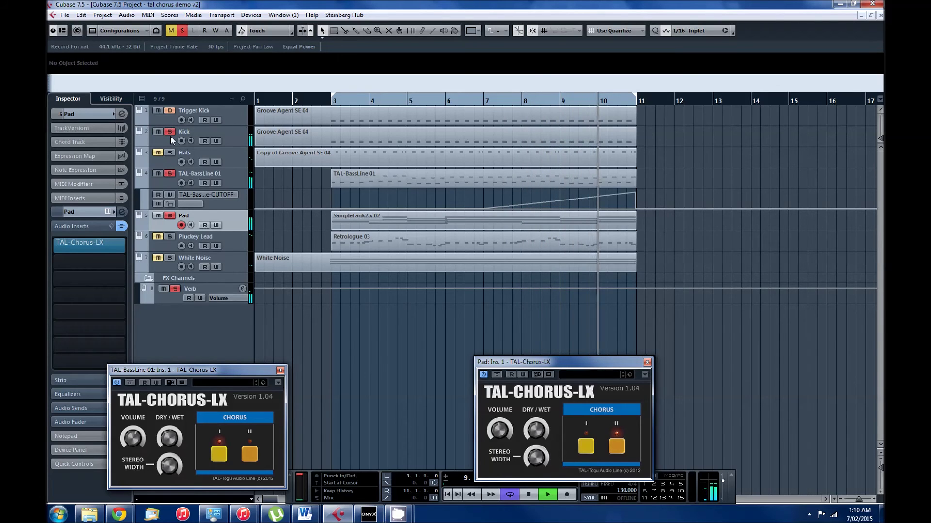
left_click(172, 151)
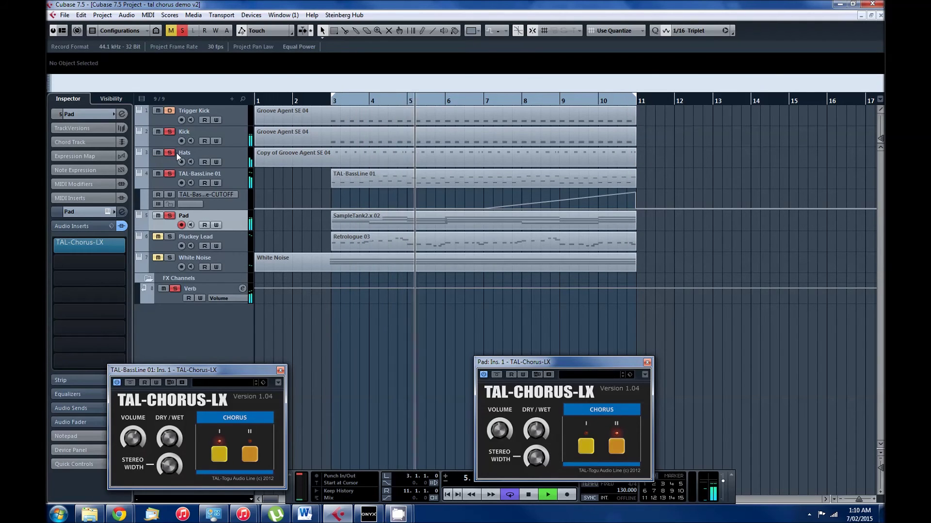
key("space")
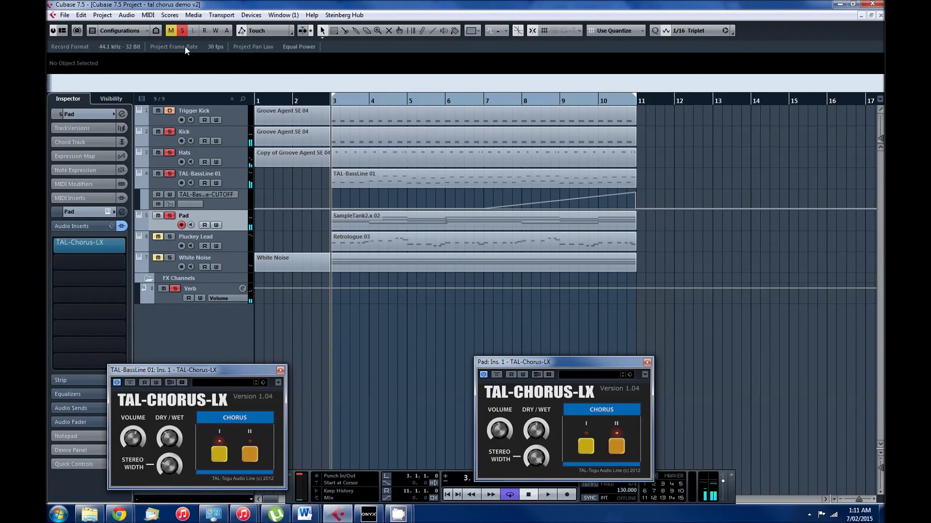
Step: Solo the Pluckey Lead track, place its TAL-Chorus-LX window between the other two, and view its Retrologue instrument
left_click(188, 234)
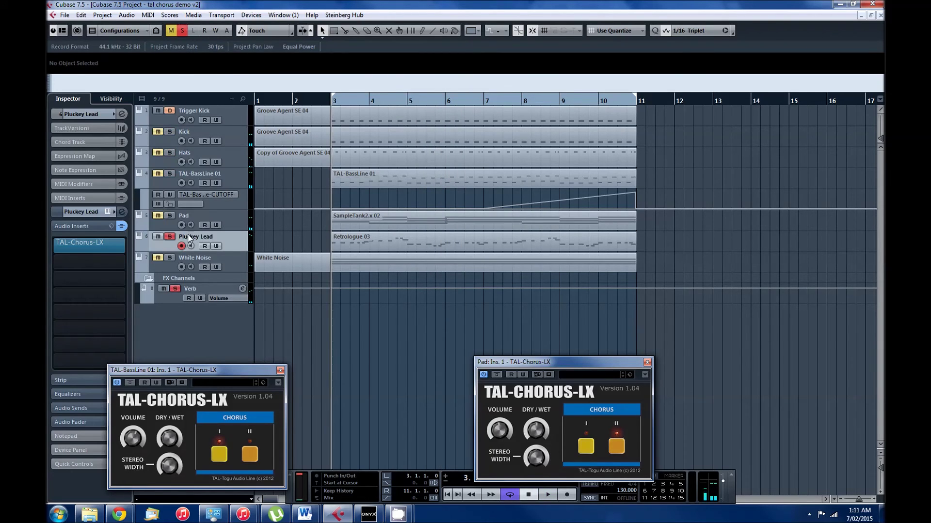
left_click(86, 243)
left_click_drag(347, 230, 351, 364)
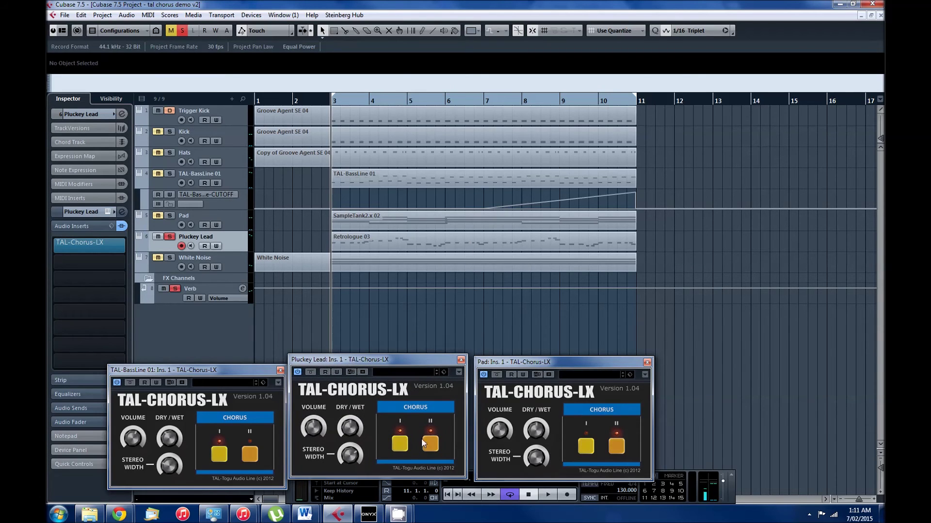
left_click(108, 212)
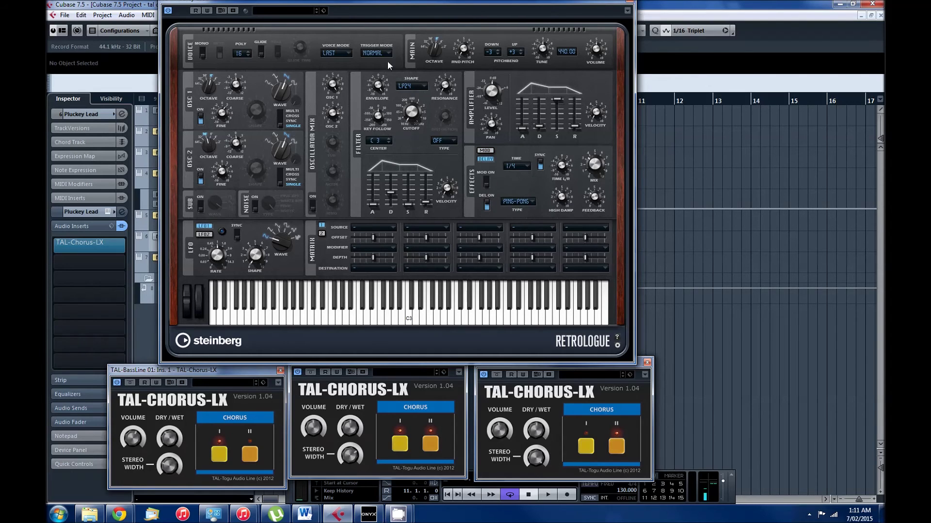
left_click(633, 3)
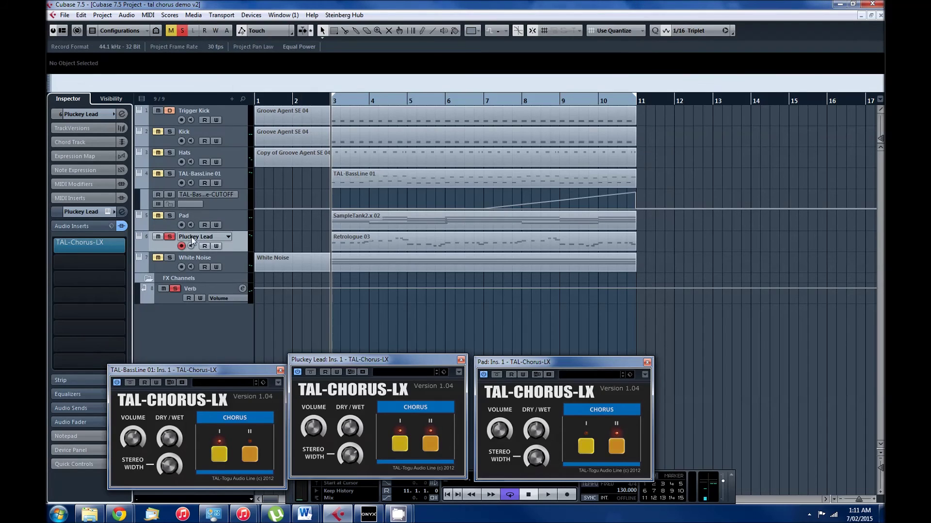
Step: Play the soloed Pluckey Lead with its TAL-Chorus-LX bypassed and reactivate the effect during playback
left_click(310, 373)
key("space")
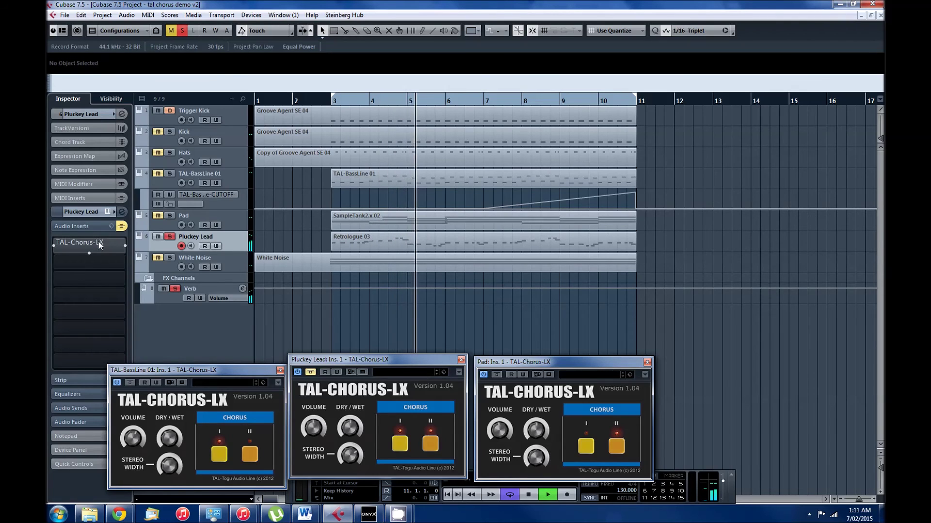
left_click(310, 373)
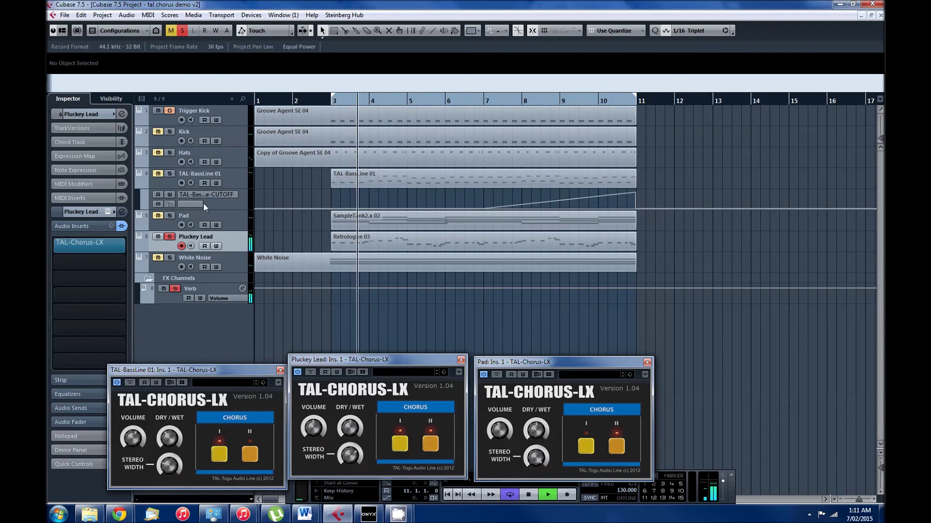
Step: Add Pad, TAL-BassLine 01, Kick and Hats to the solo and check the Pluckey Lead's chorus in the mix before stopping playback
left_click(169, 215)
left_click(172, 171)
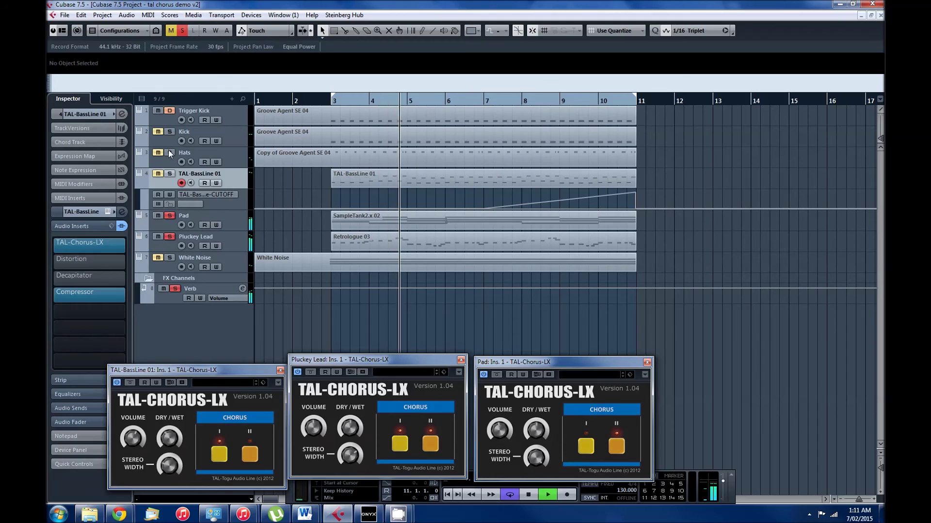
left_click(170, 150)
left_click(169, 132)
left_click(169, 153)
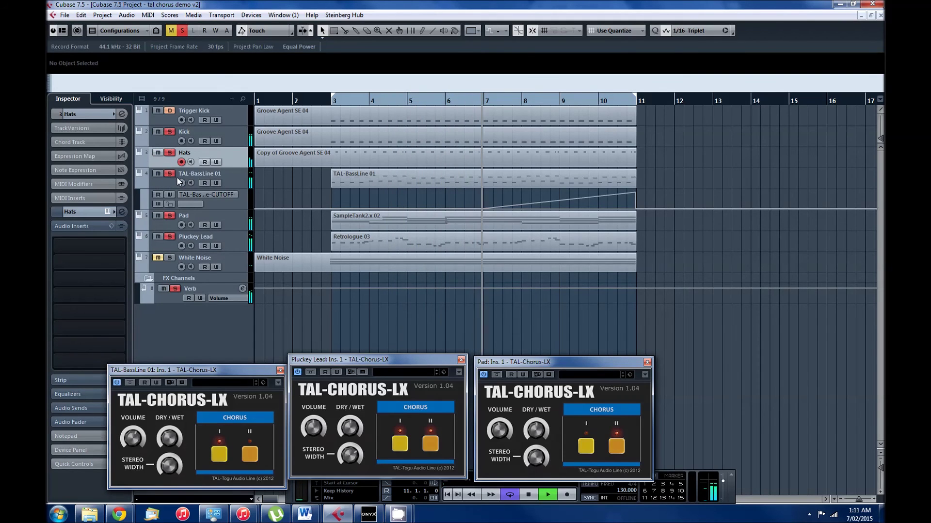
left_click(311, 373)
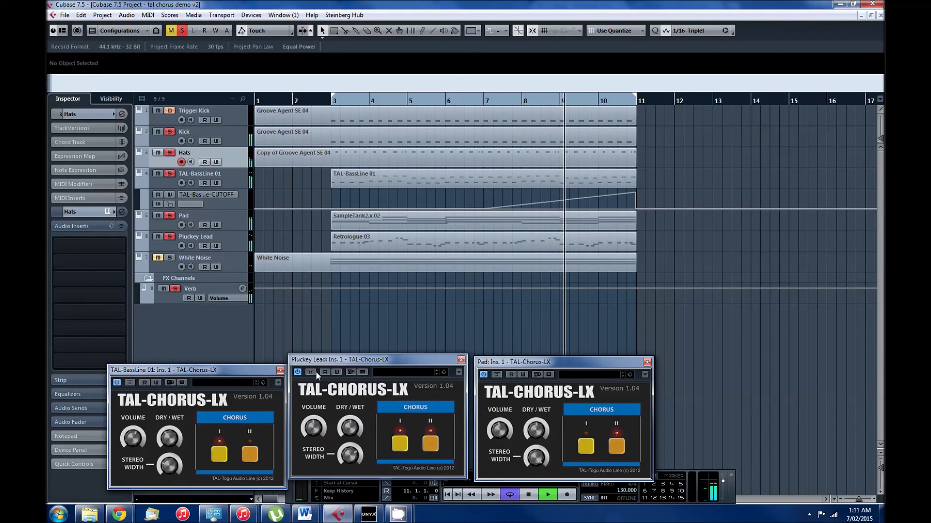
key("space")
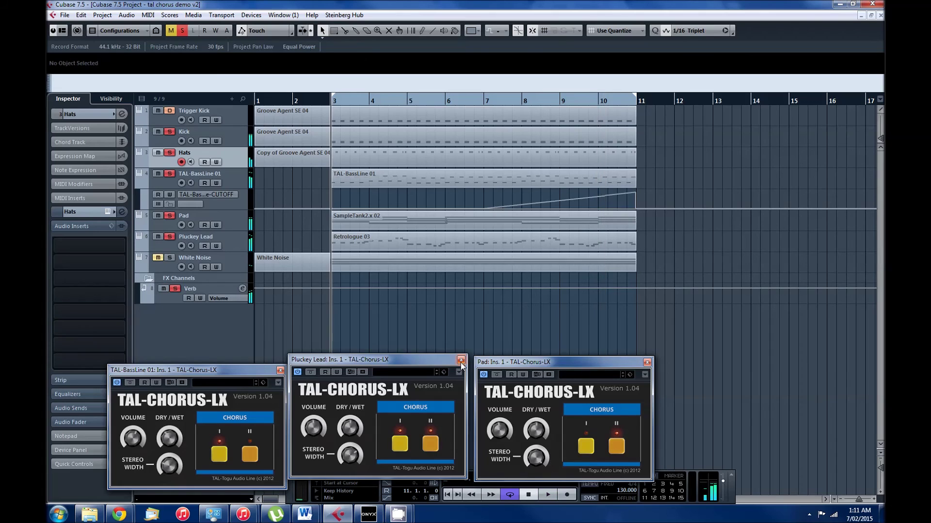
Step: Close the TAL-Chorus-LX windows of the Pluckey Lead, Pad and TAL-BassLine 01 tracks
left_click(461, 360)
left_click(646, 363)
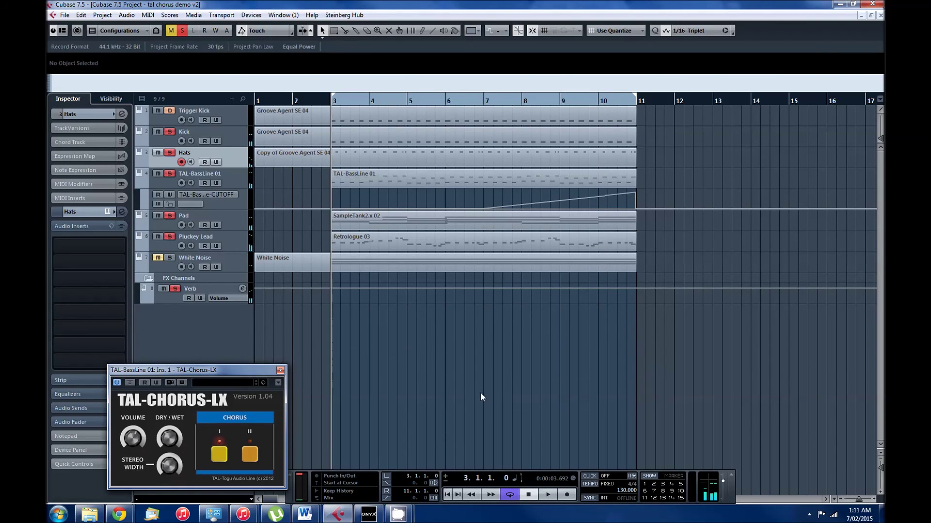
left_click(280, 371)
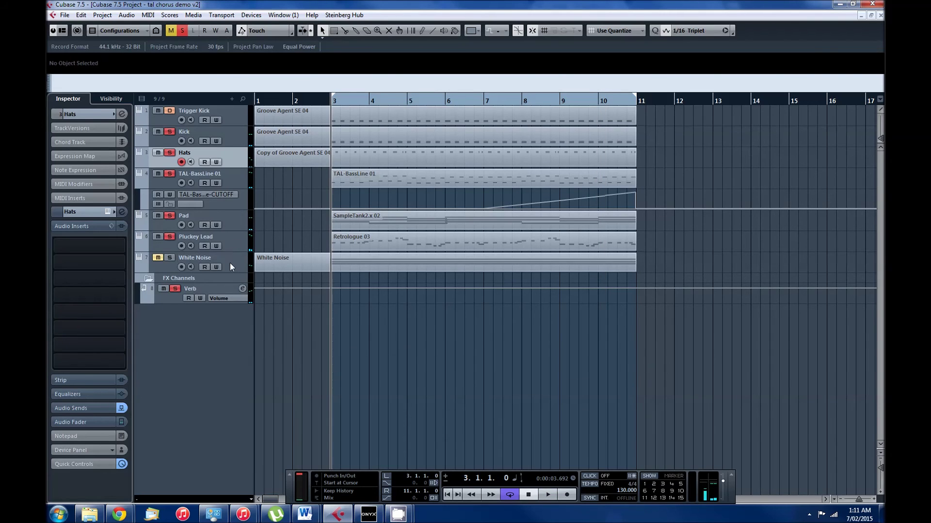
Step: Solo the White Noise track and open its Compressor insert
left_click(229, 263)
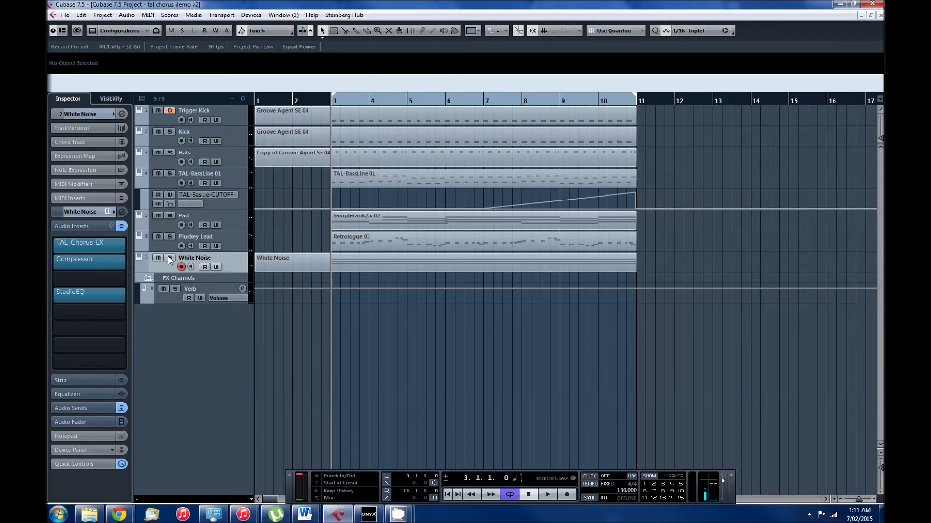
left_click(68, 258)
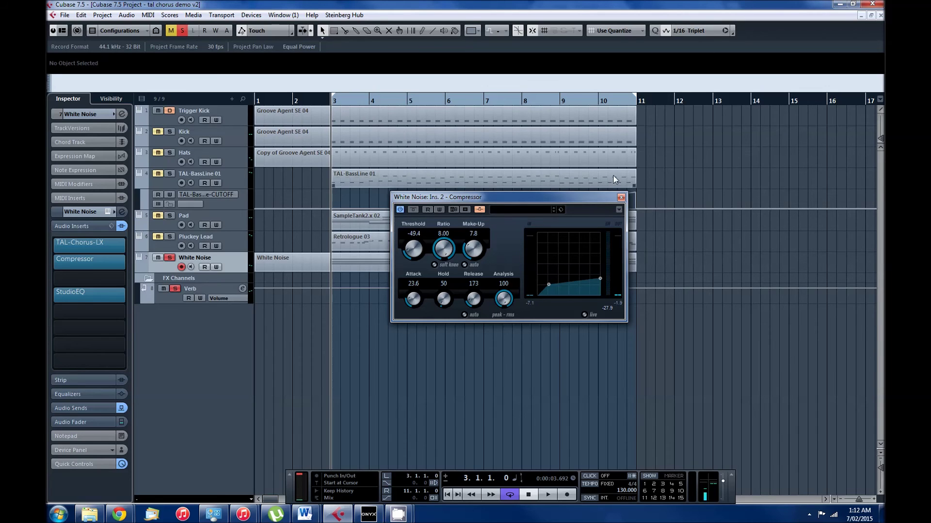
Step: Play the soloed White Noise with its TAL-Chorus-LX bypassed, reactivate the effect during playback, and stop
left_click(78, 243)
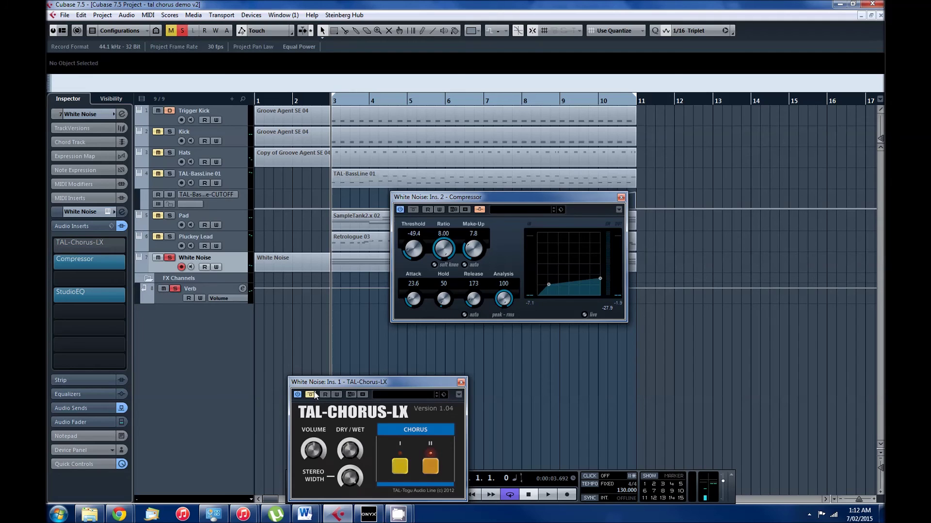
key("space")
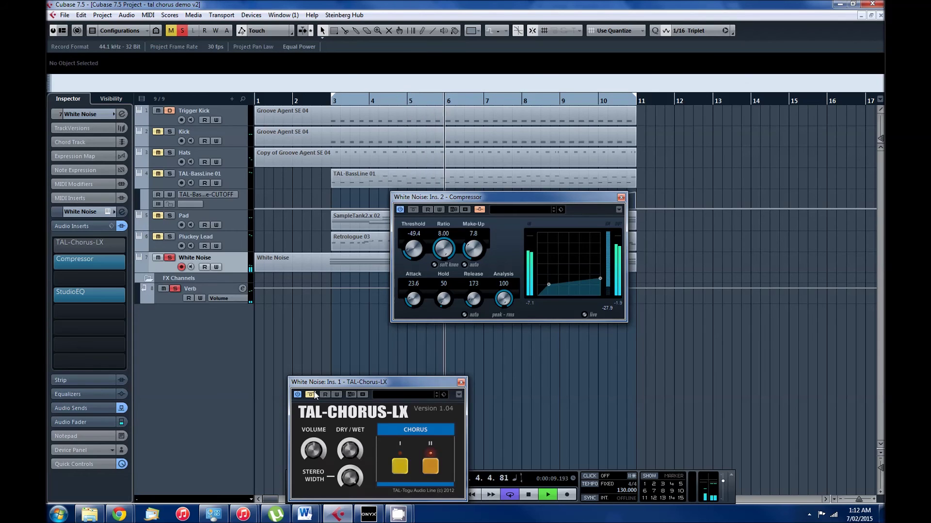
left_click(311, 394)
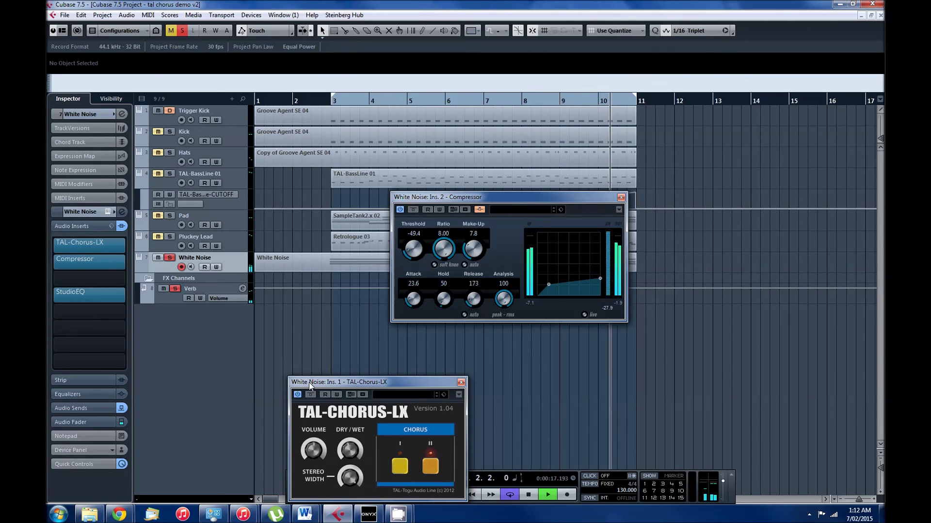
key("space")
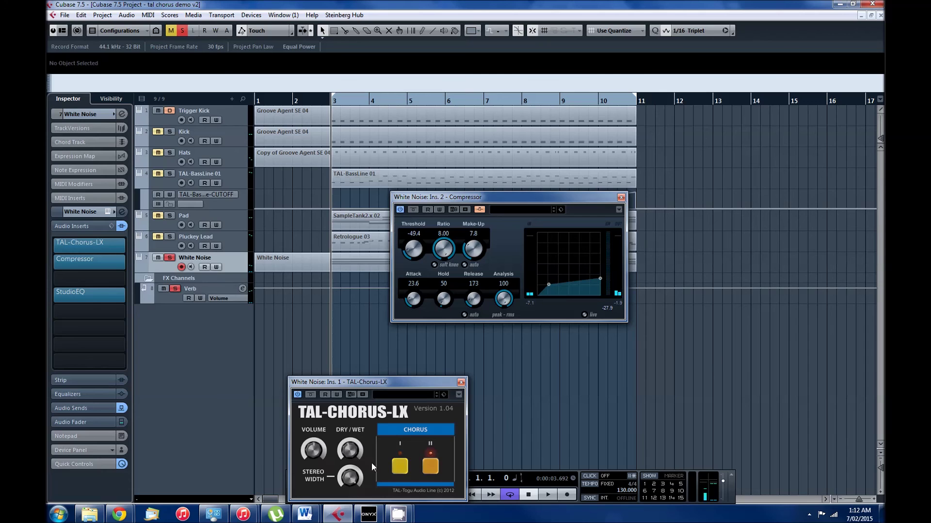
Step: Close the White Noise track's Compressor and TAL-Chorus-LX windows and clear all track solos
left_click(621, 198)
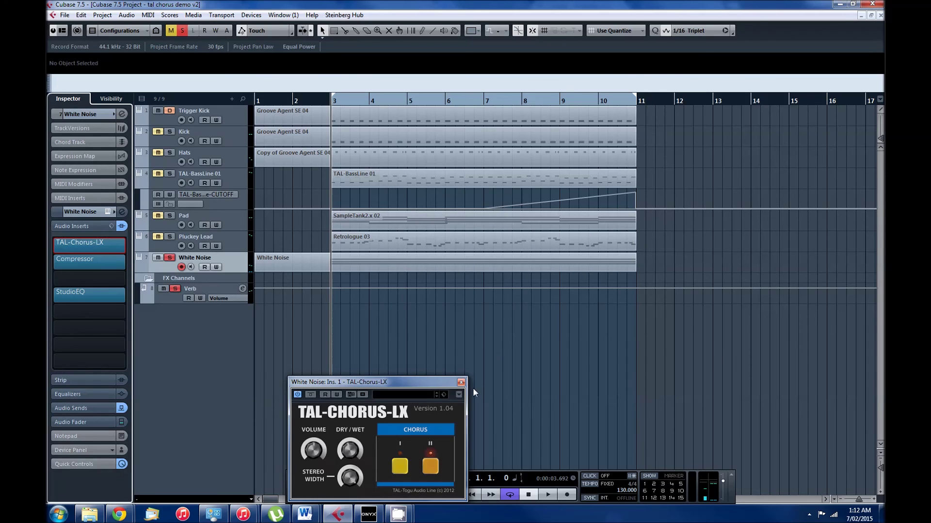
left_click(461, 383)
left_click(182, 31)
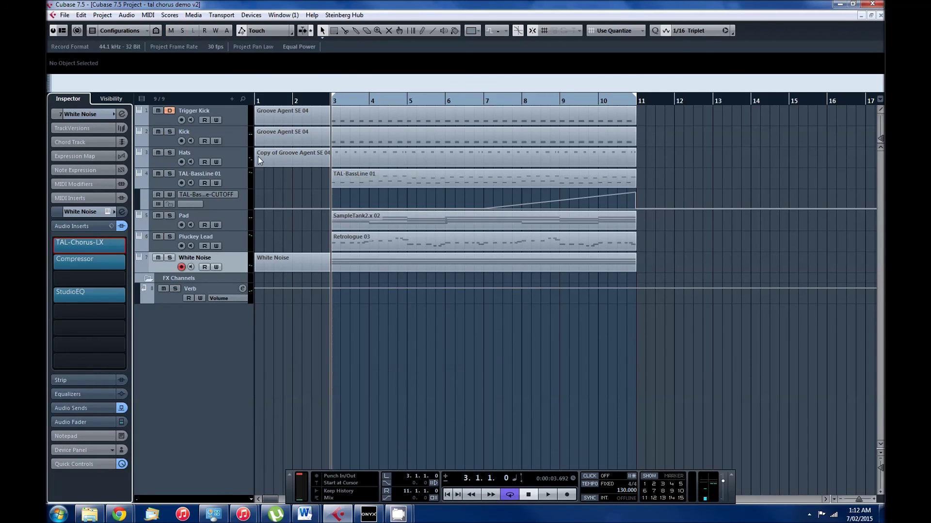
Step: Play the full mix and select the instrument tracks from TAL-BassLine 01 through White Noise
key("space")
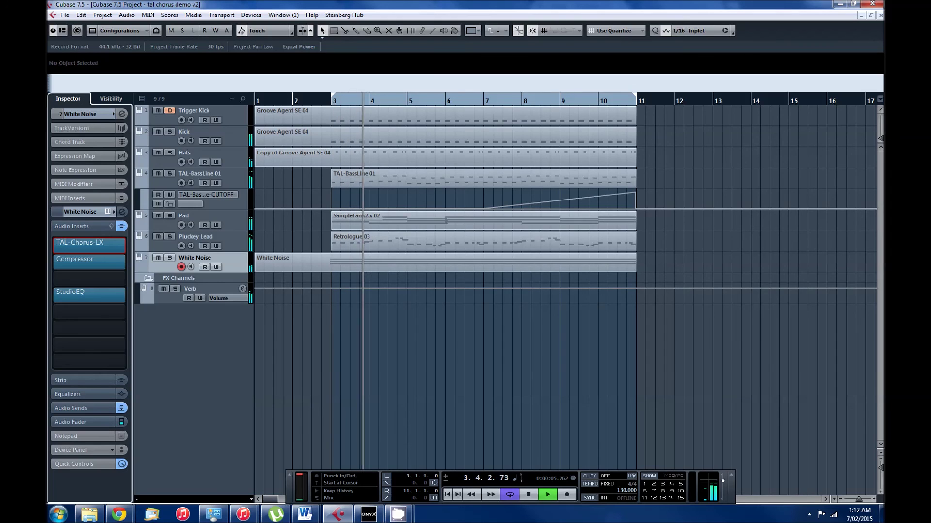
left_click(218, 152)
left_click(218, 289, "shift")
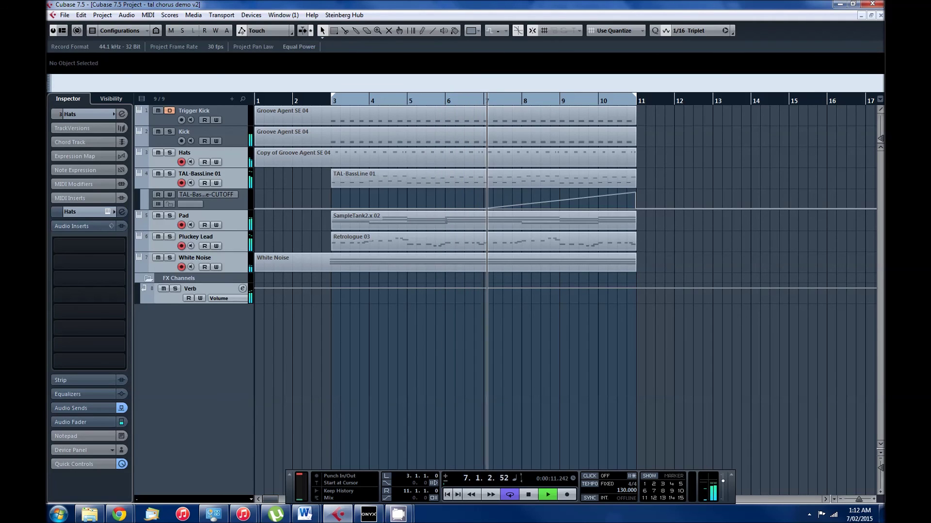
left_click(218, 258)
left_click(228, 173, "shift")
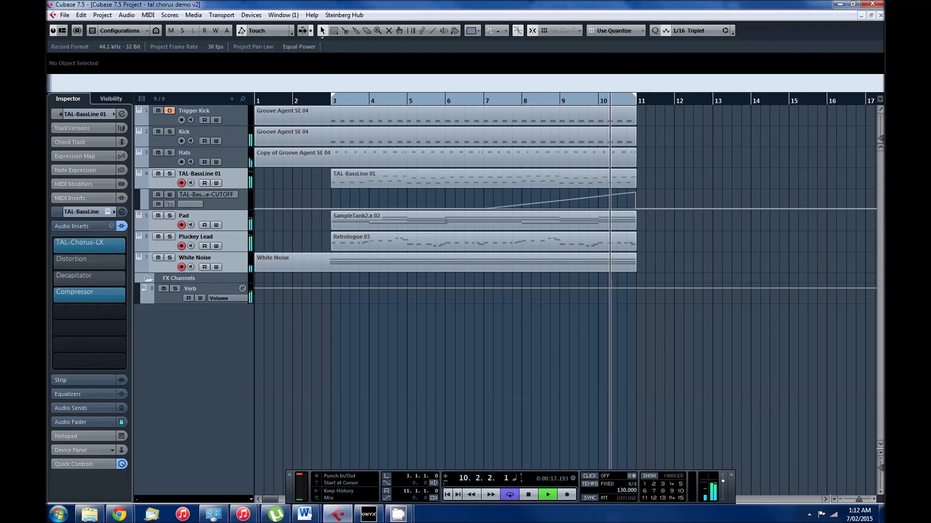
Step: Compare the full mix with TAL-Chorus-LX bypassed and active on the selected tracks, close the plug-in window and stop playback
left_click(60, 245)
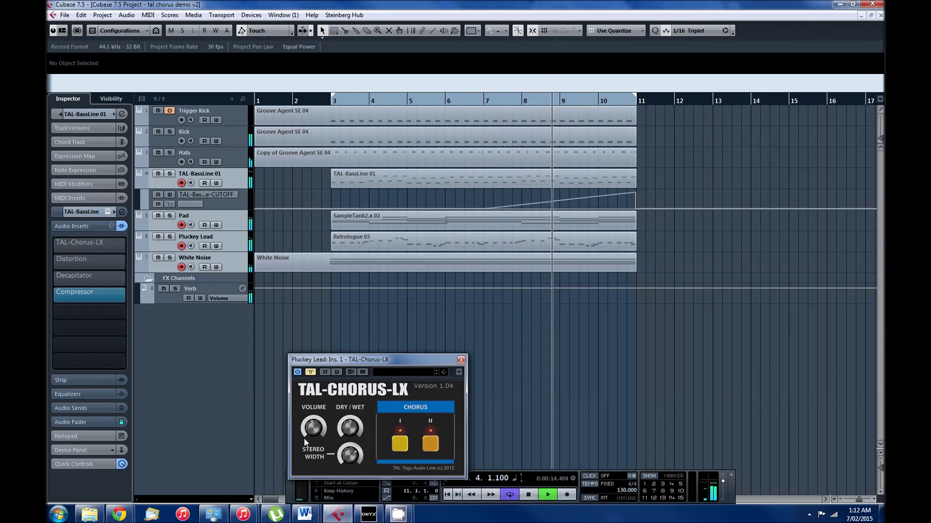
left_click(461, 360)
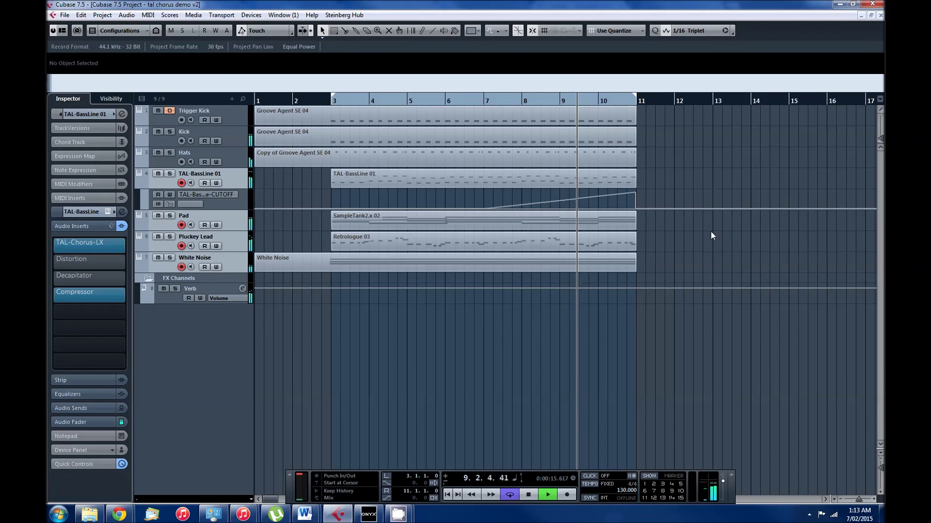
key("space")
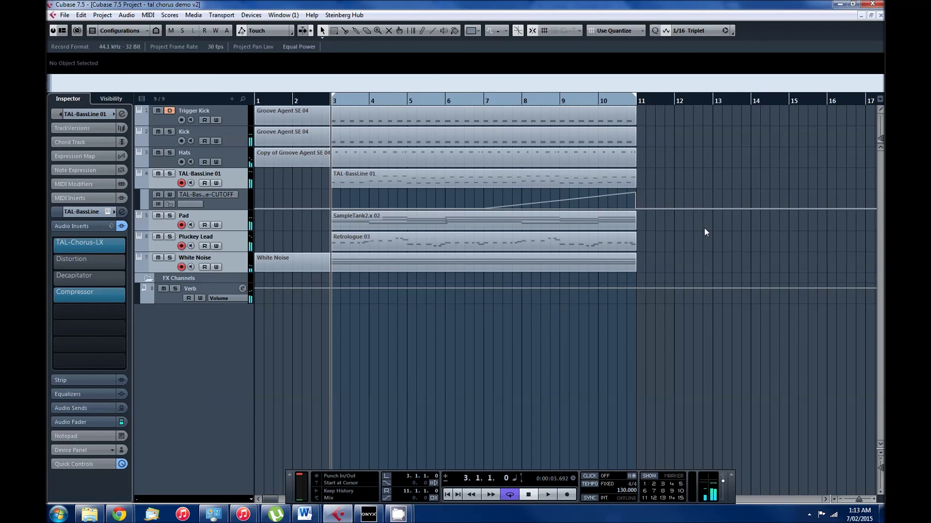